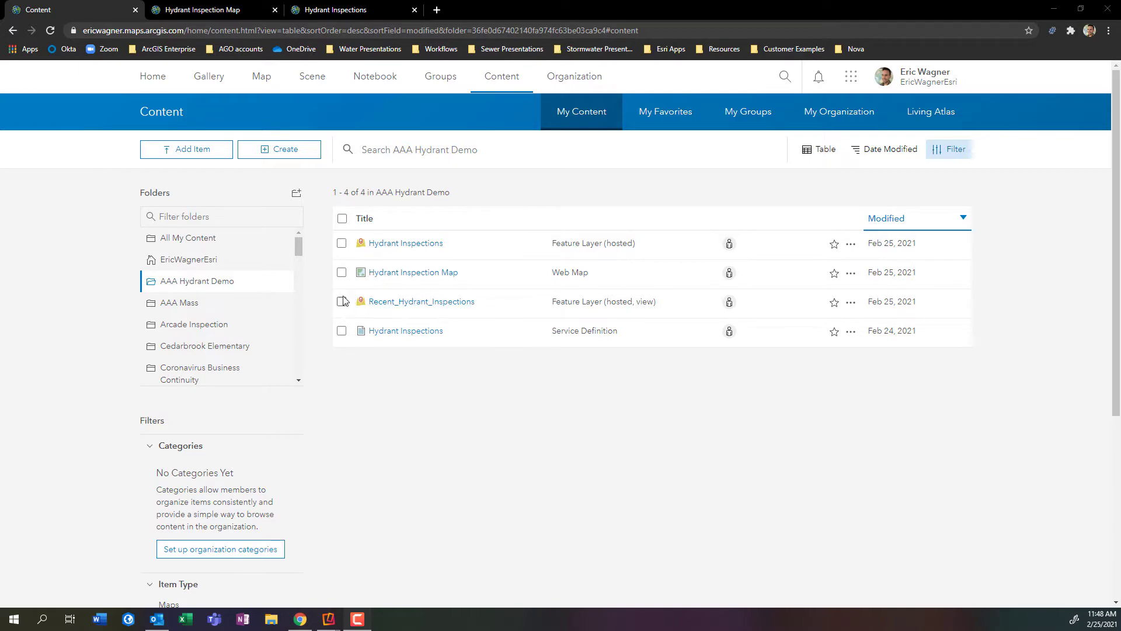
- Show the Hydrant Inspection Map with its hydrant points over the Topographic basemap
click(227, 12)
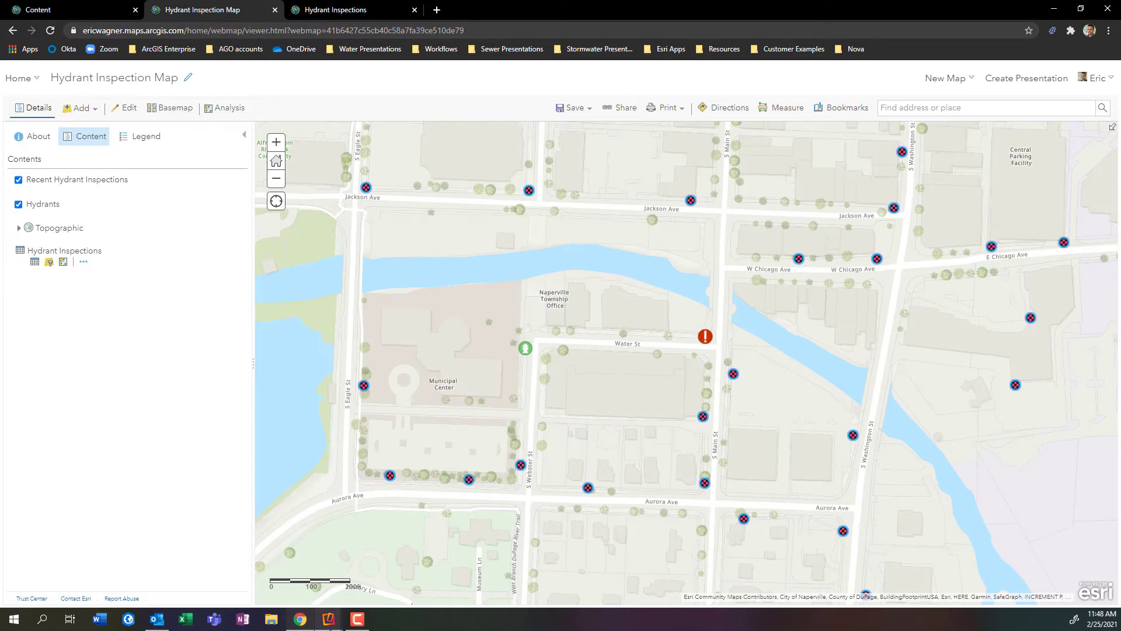
mouse_move(330, 621)
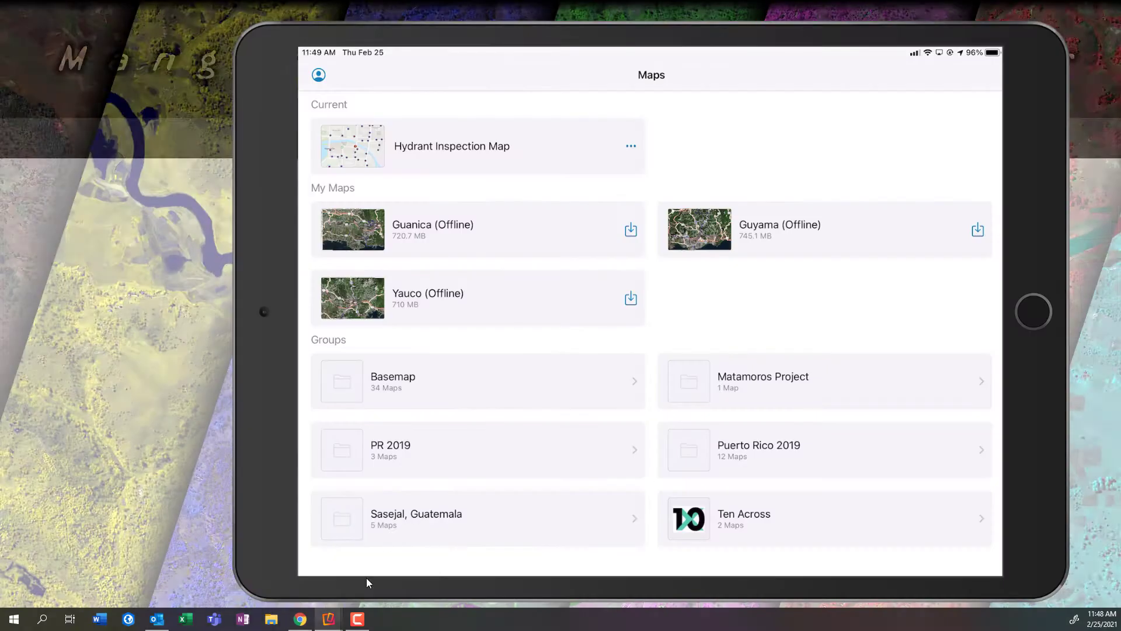
click(366, 577)
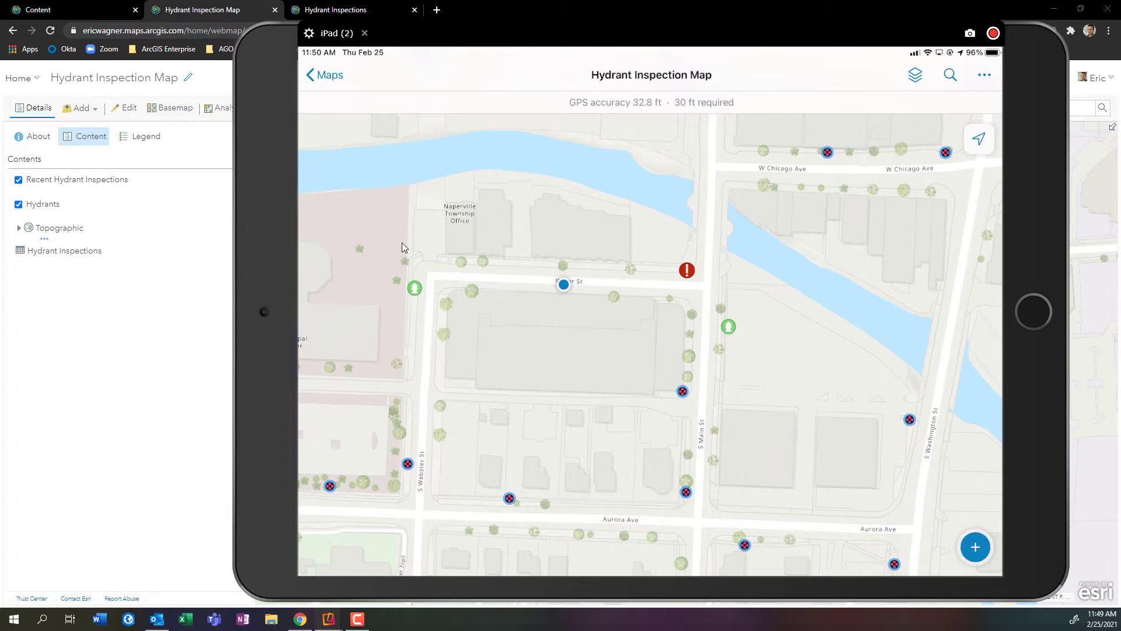
- From the AAA Hydrant Demo content list, launch ArcGIS Field Maps via the app launcher
key(alt+Tab)
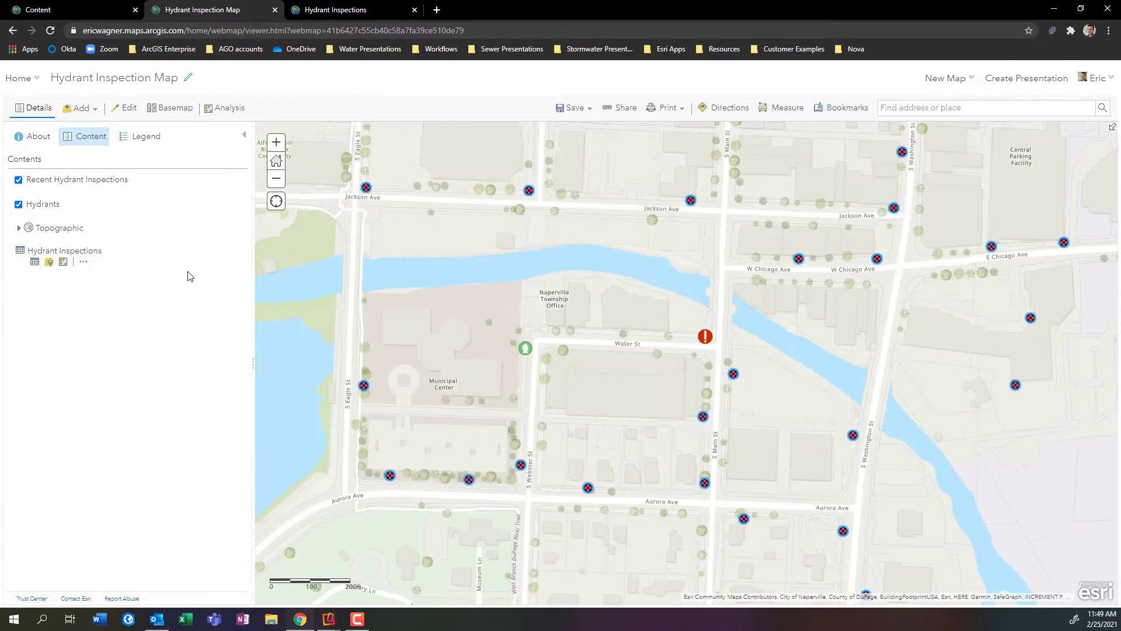
click(72, 9)
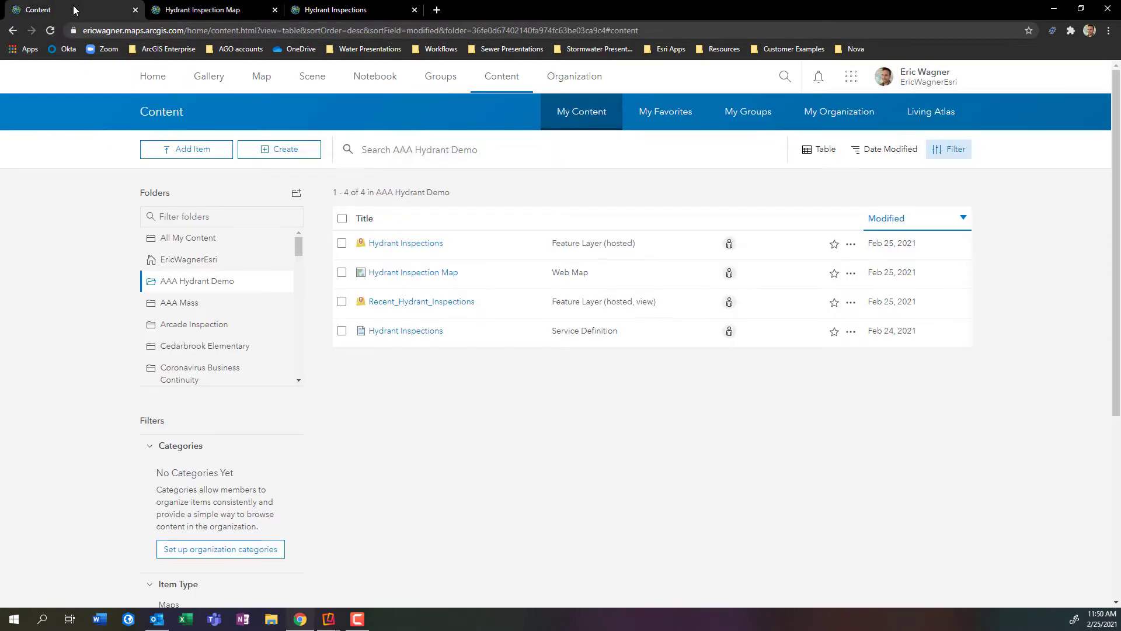
click(855, 77)
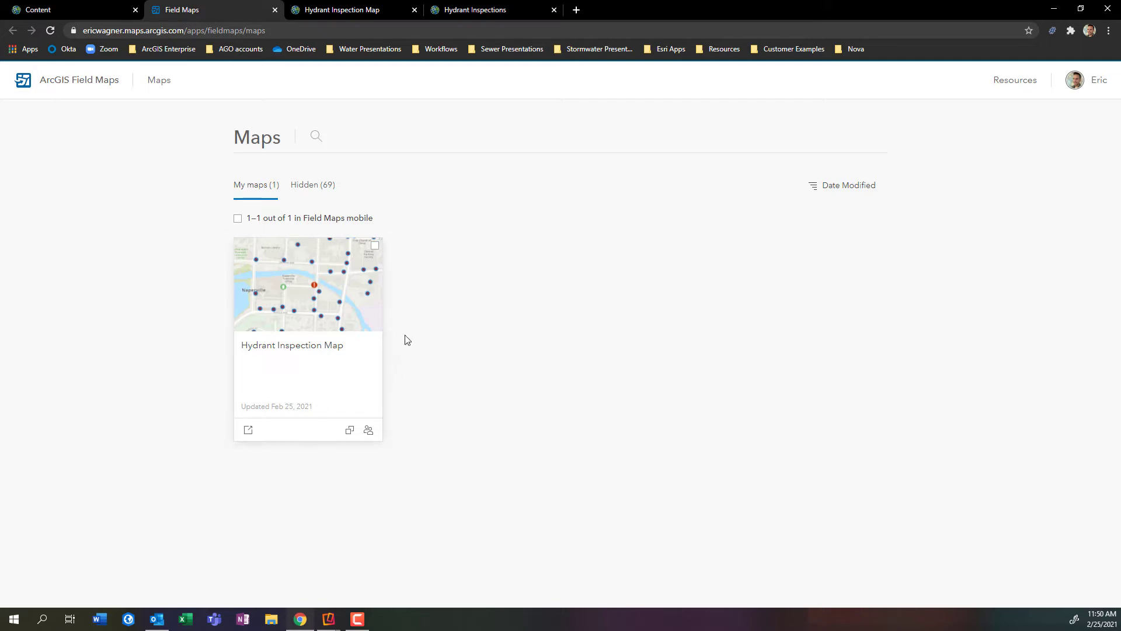
- Open the Hydrant Inspection Map card to view its overview page
click(292, 294)
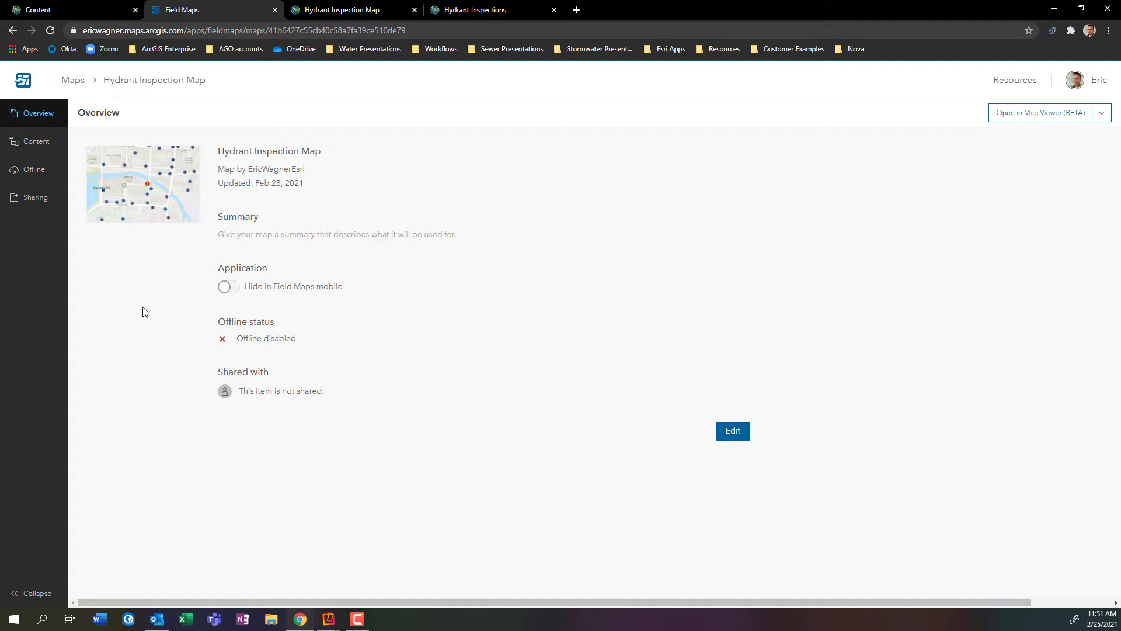
- Select the Hydrant Inspections table under Content > Tables and start its form
click(26, 146)
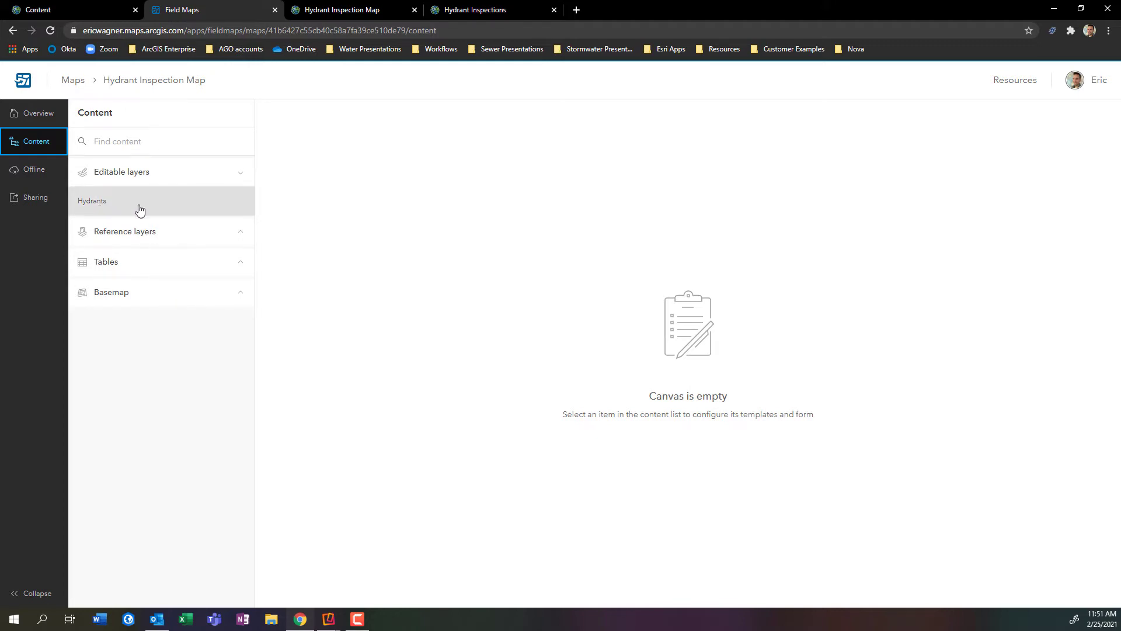
click(146, 263)
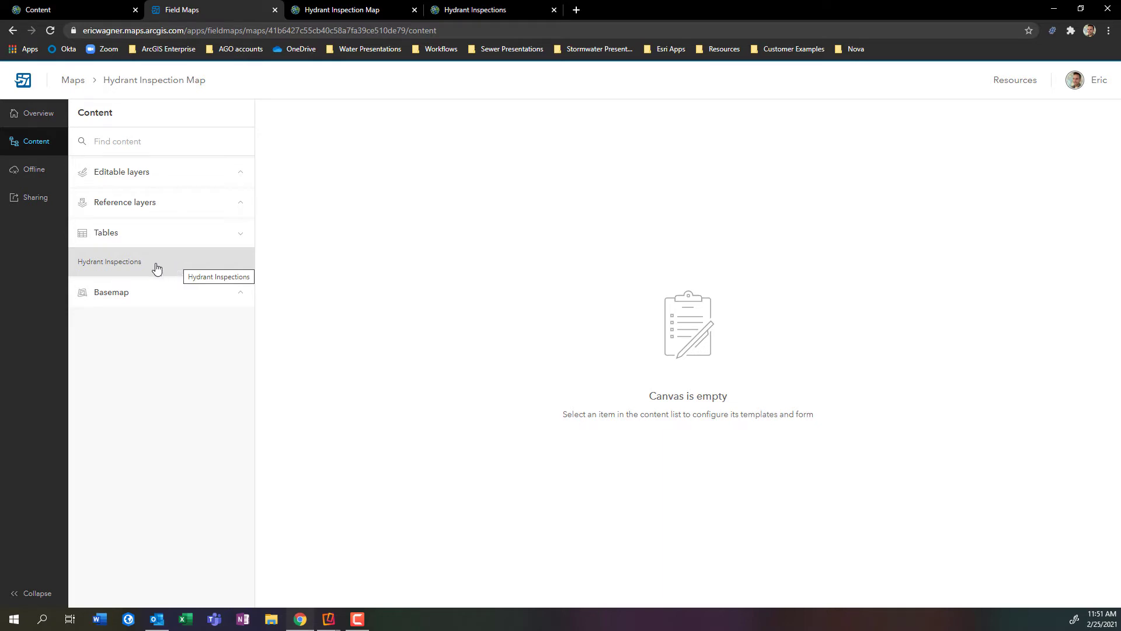
click(157, 268)
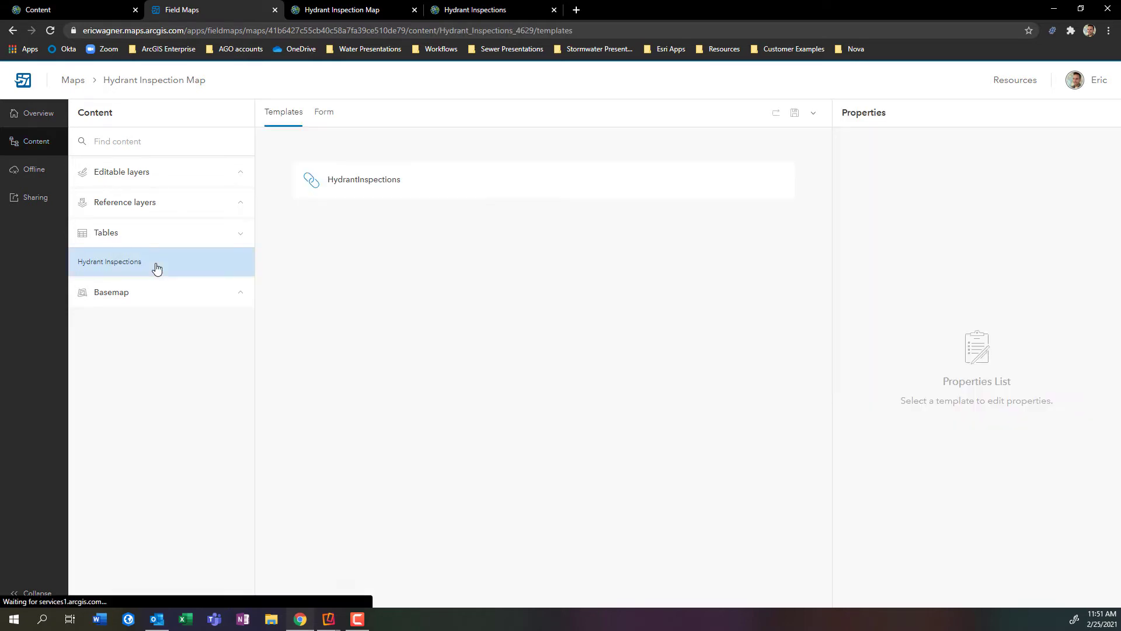
click(324, 117)
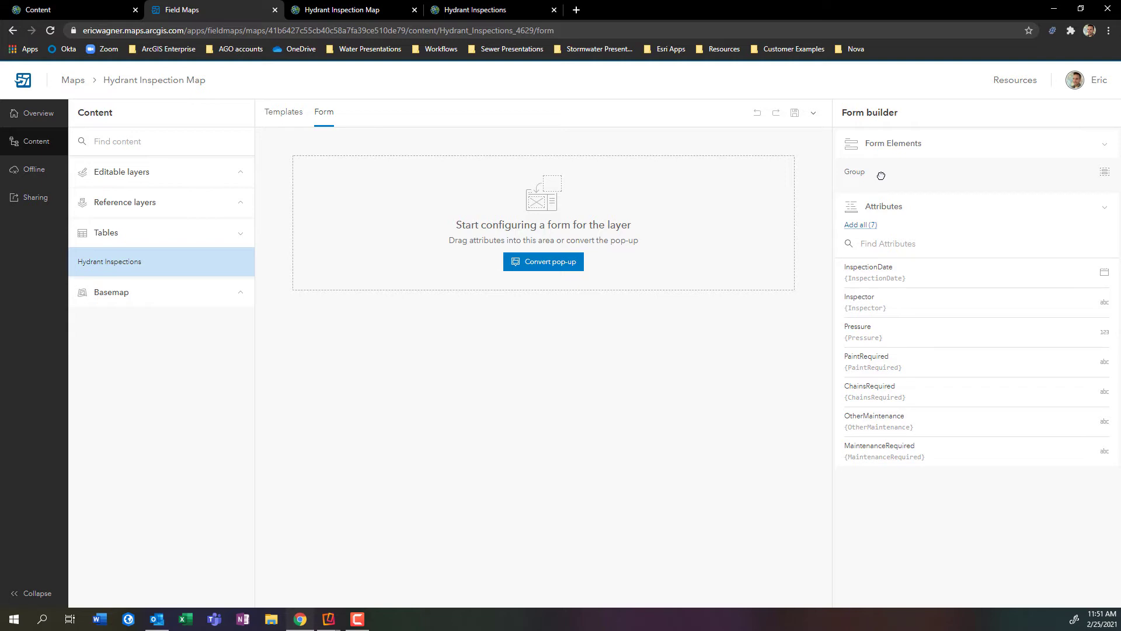
- Add a group to the empty form with display name 'Inspection Info:'
click(880, 174)
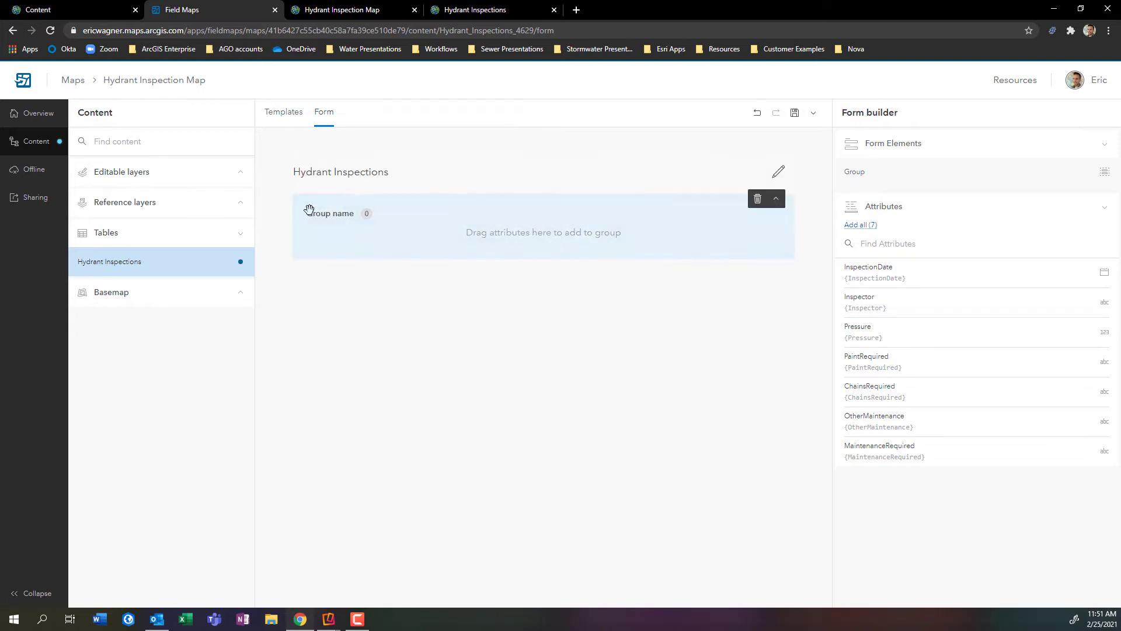
click(563, 221)
triple_click(921, 179)
text(Inspection Info)
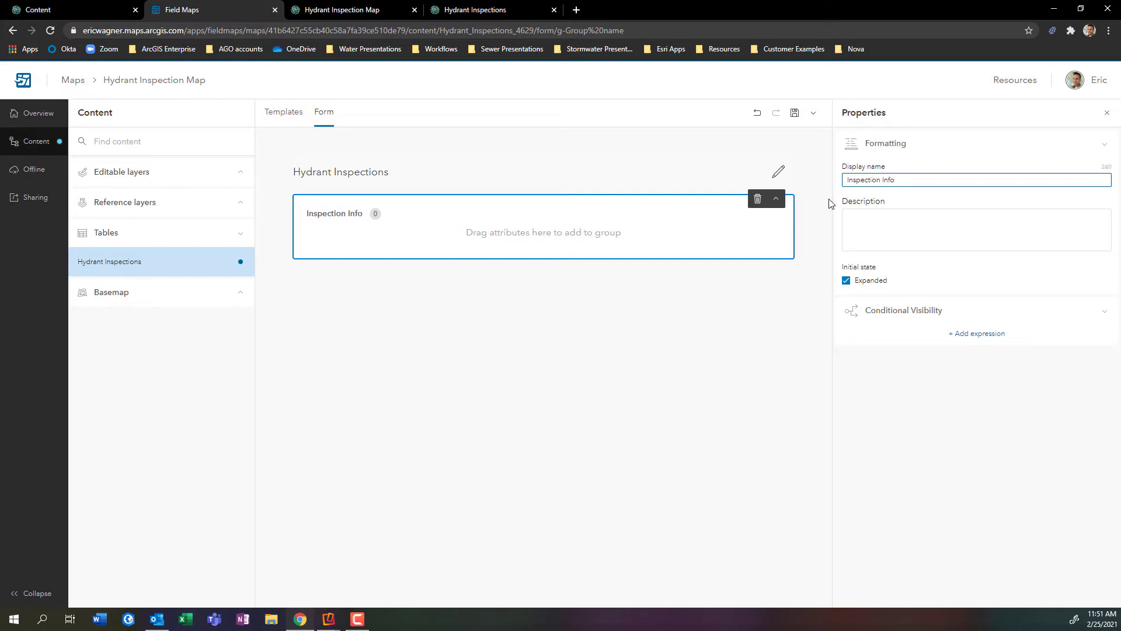
text(:)
click(1107, 115)
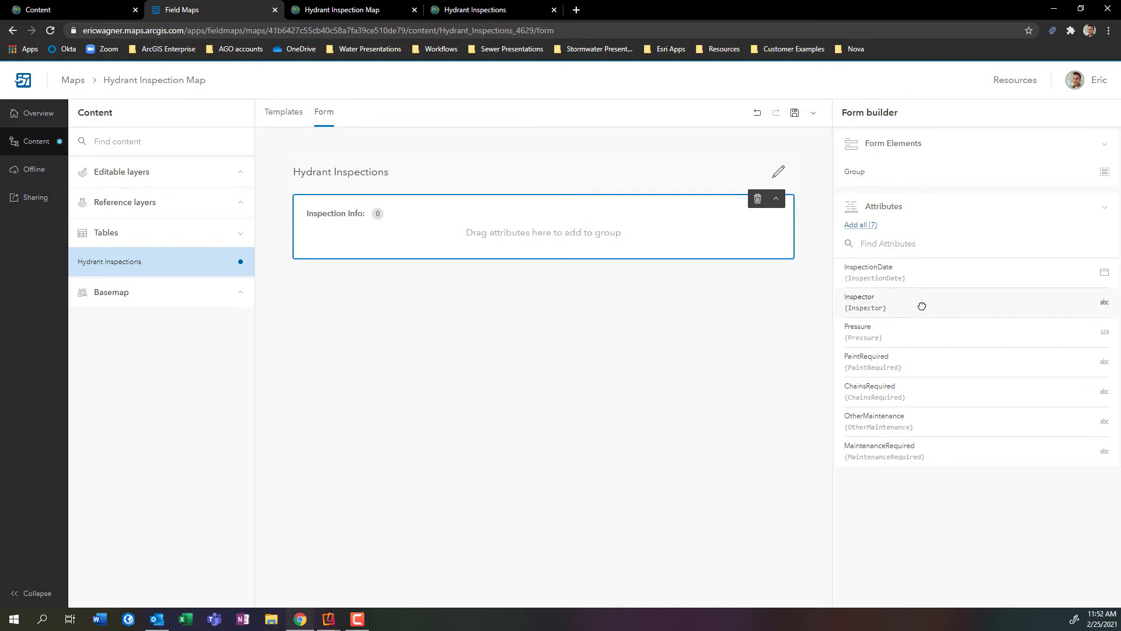
- Place Inspector, InspectionDate and Pressure in the group and make Inspector required
drag(921, 305, 503, 235)
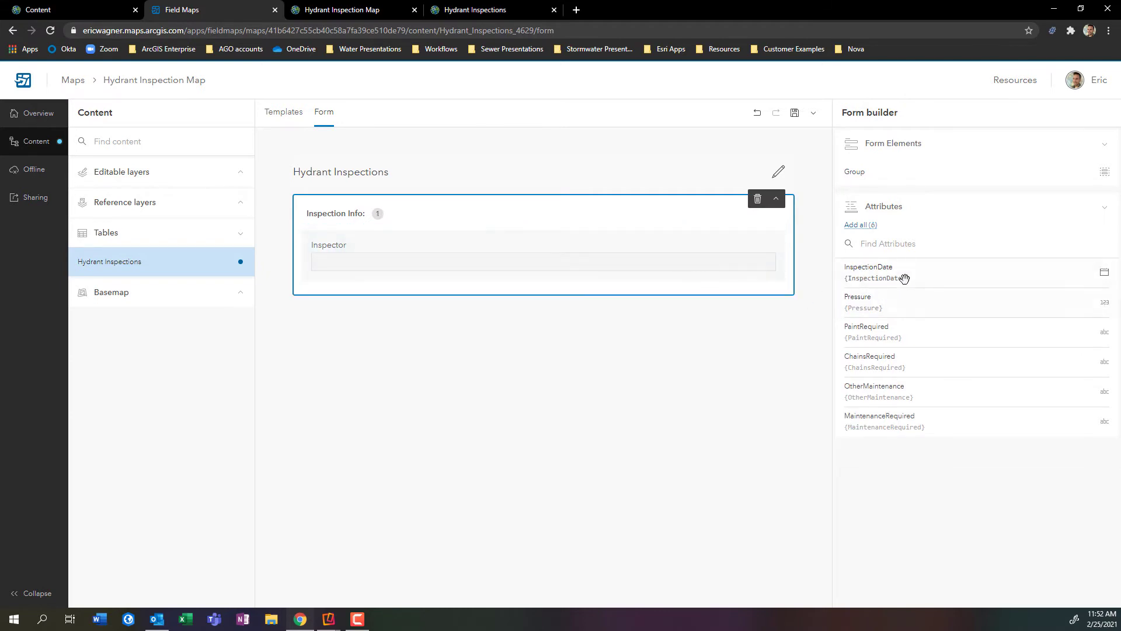
drag(936, 277, 481, 275)
drag(917, 277, 463, 353)
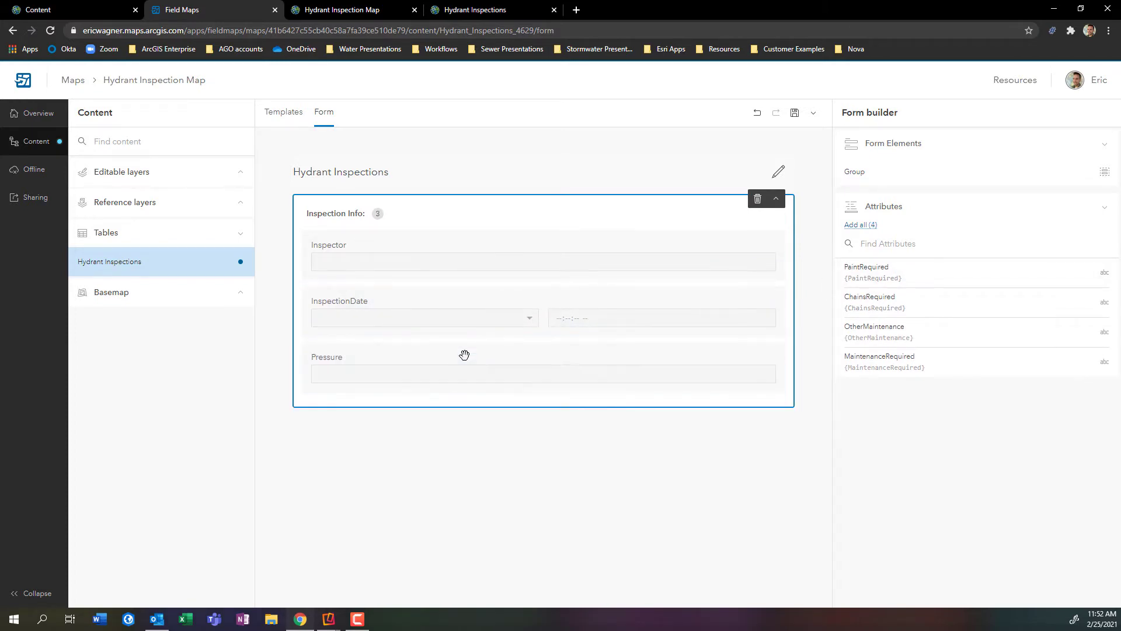
click(472, 243)
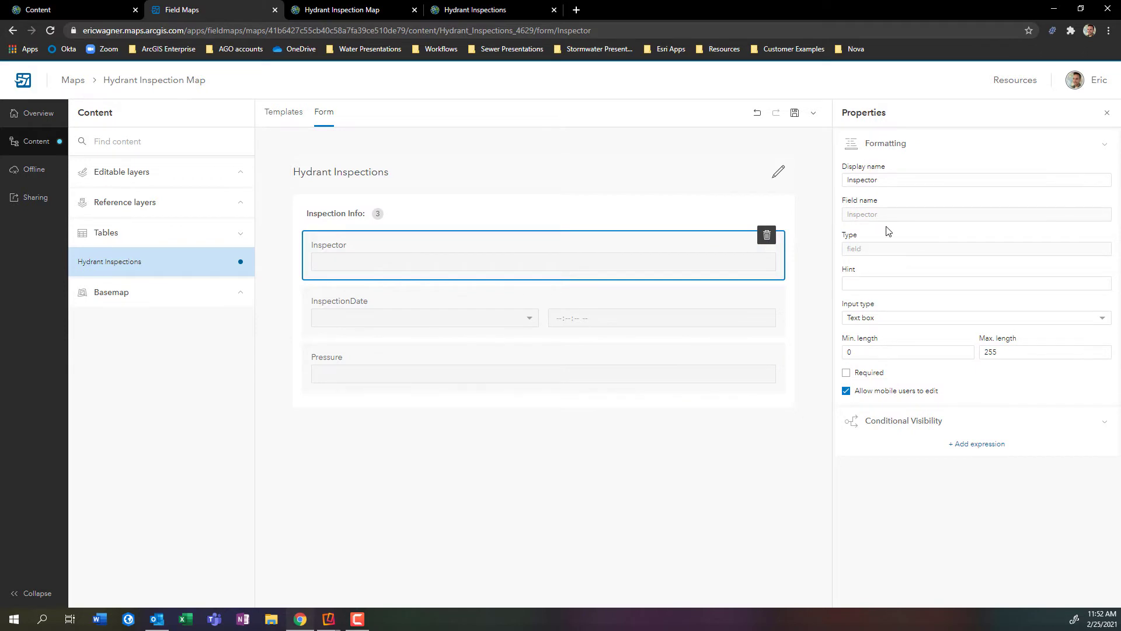
click(916, 178)
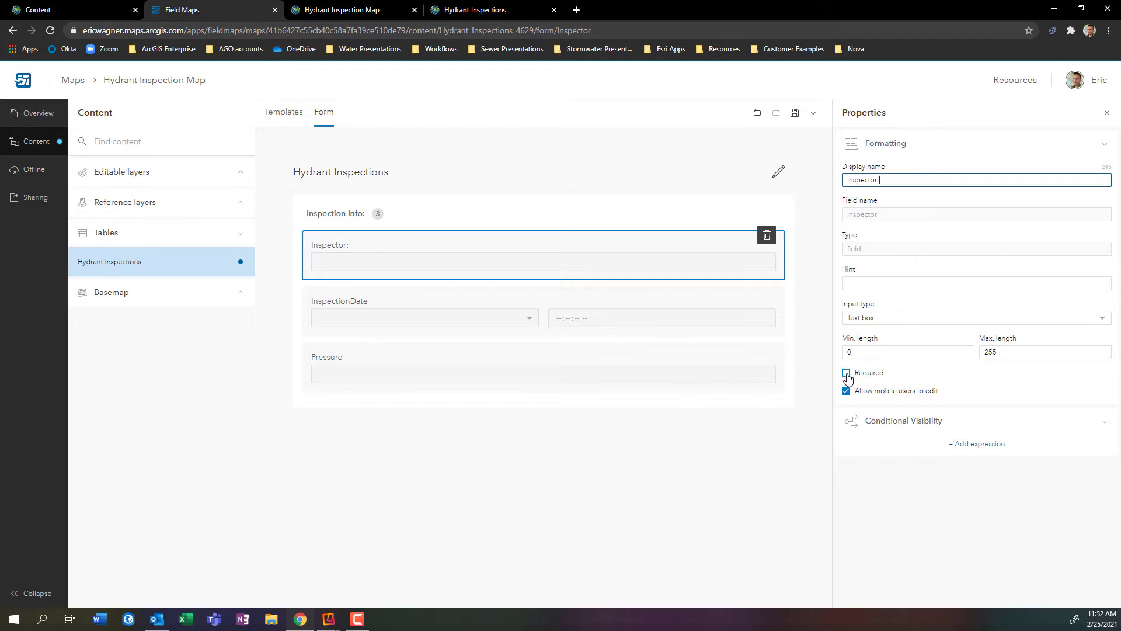
click(847, 374)
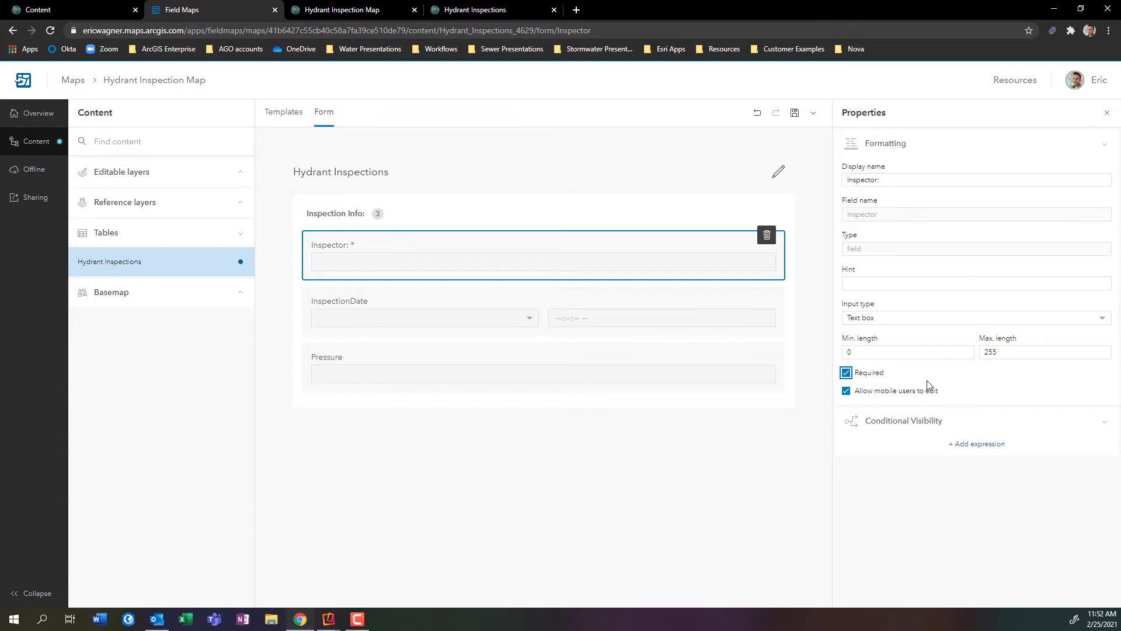
- Relabel InspectionDate as 'Inspection Date' and make it and Pressure required
click(613, 299)
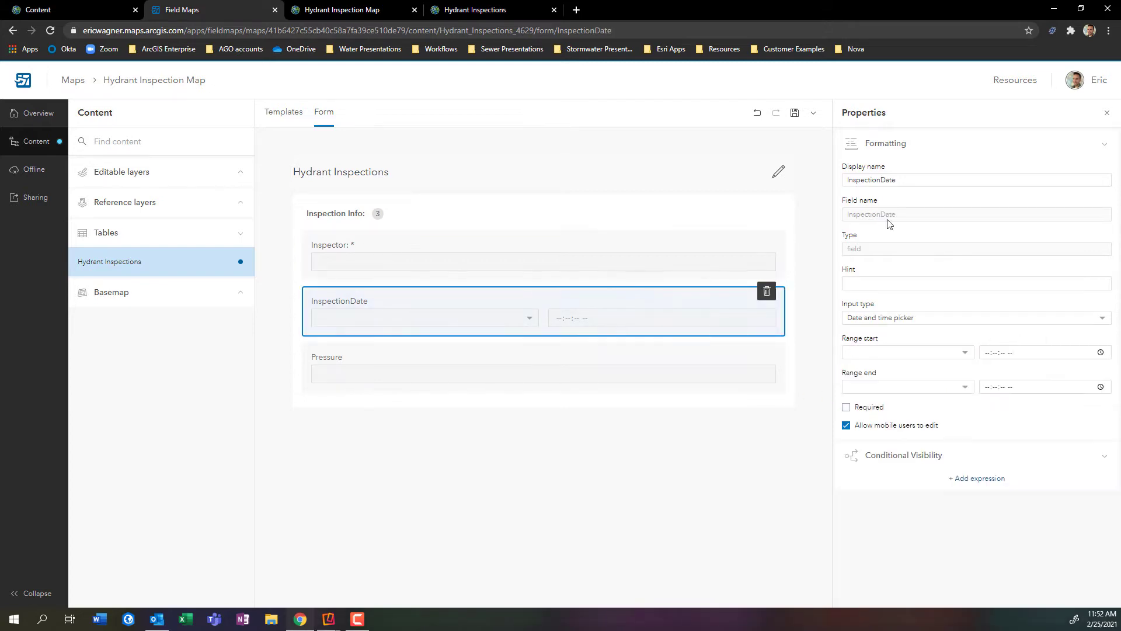
triple_click(885, 182)
key(BackSpace)
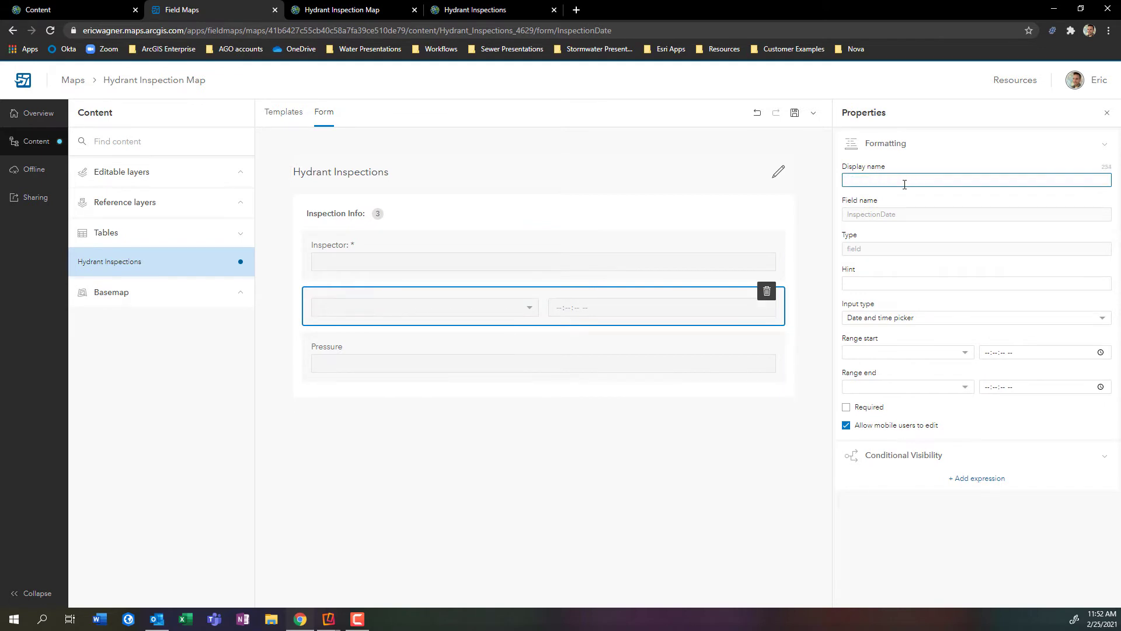
text(Inspection Date:)
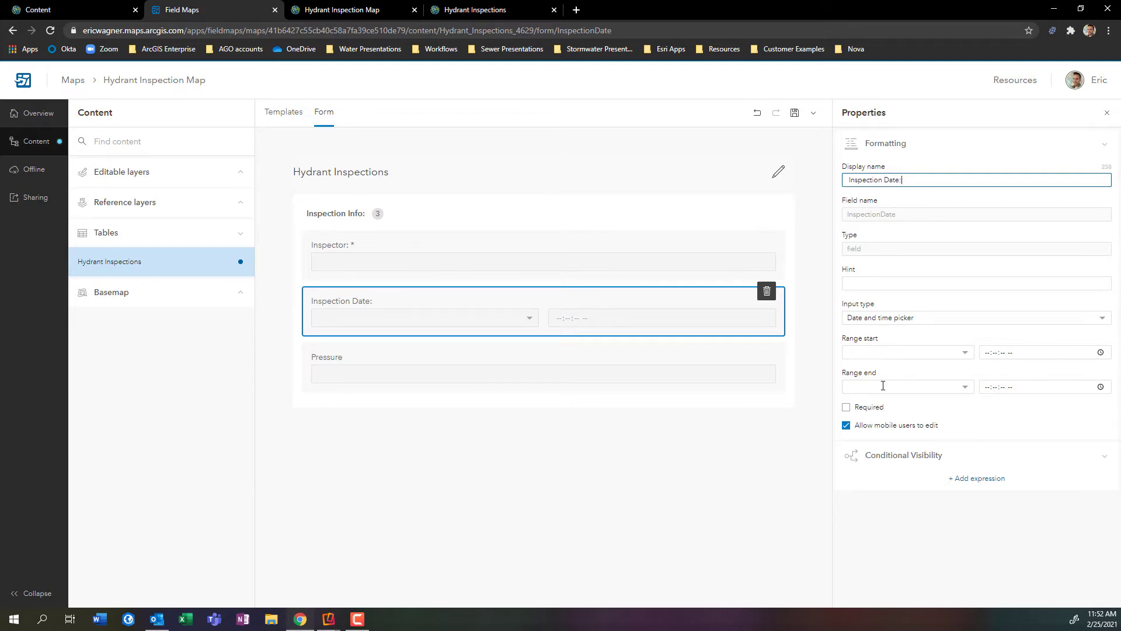
click(846, 407)
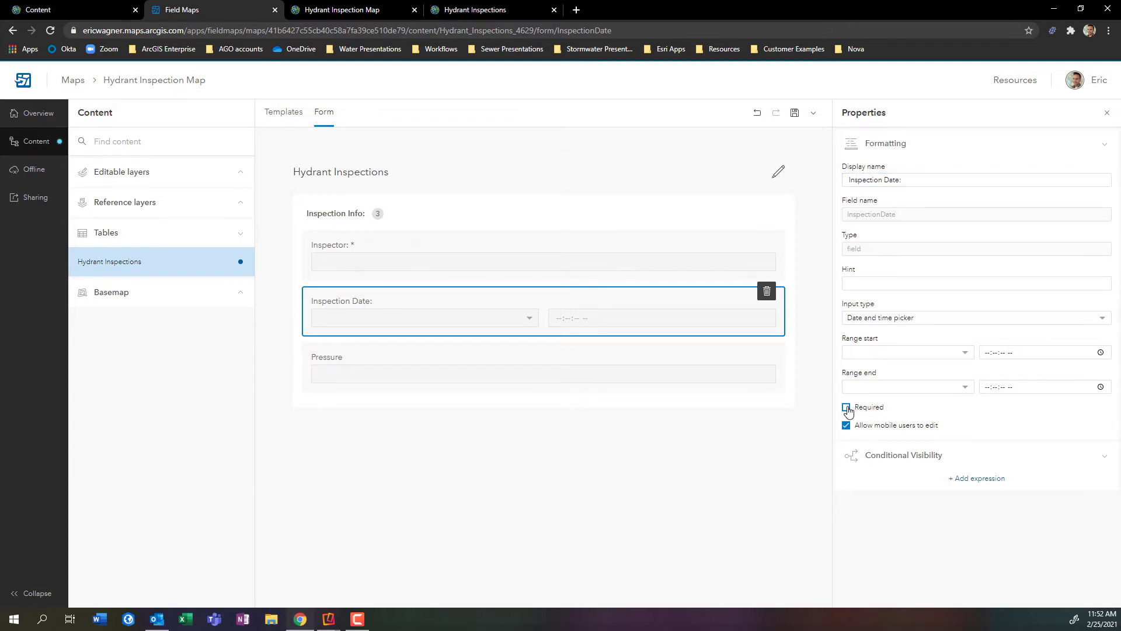
click(542, 355)
click(846, 338)
click(903, 181)
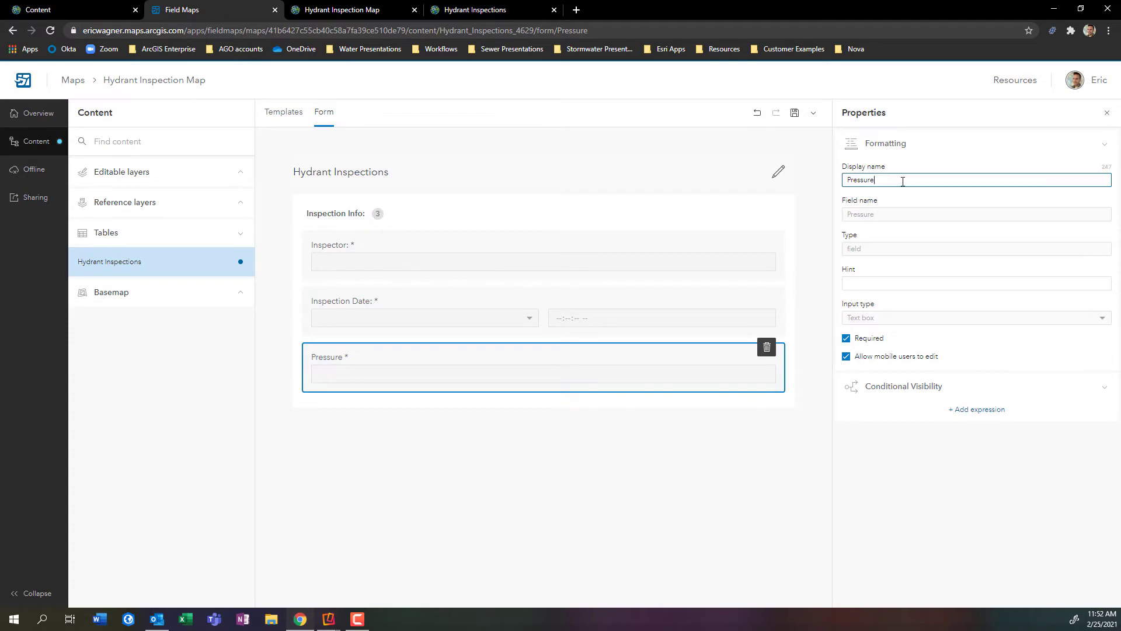
click(1107, 113)
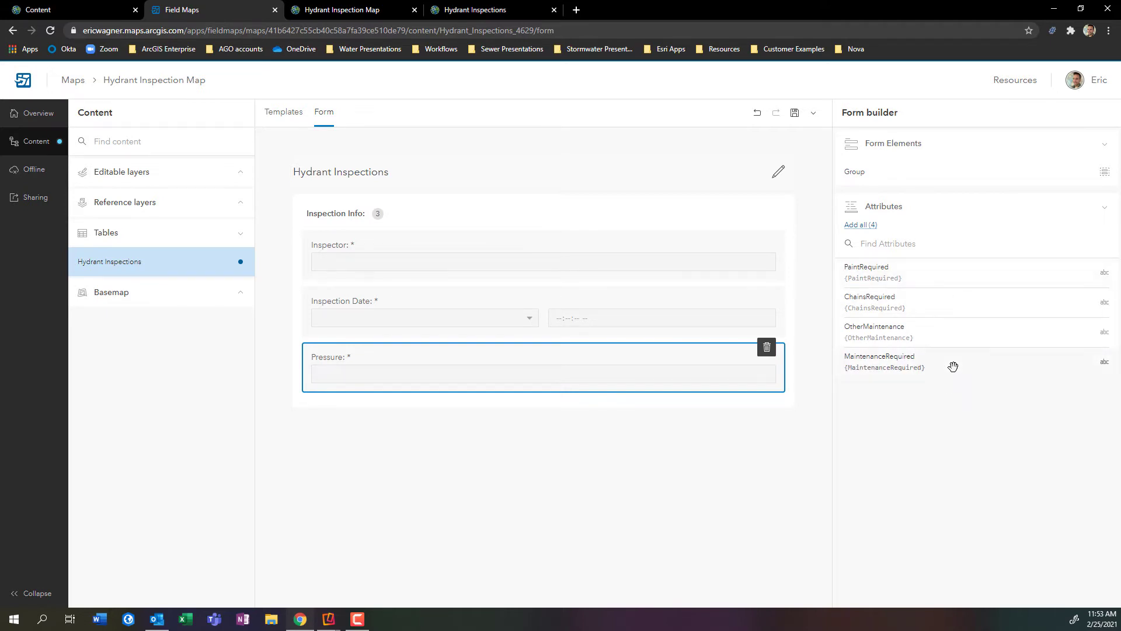
- Add MaintenanceRequired below Pressure, labelled 'Maintenance Required:' and marked required
drag(953, 366, 675, 413)
click(593, 429)
click(888, 180)
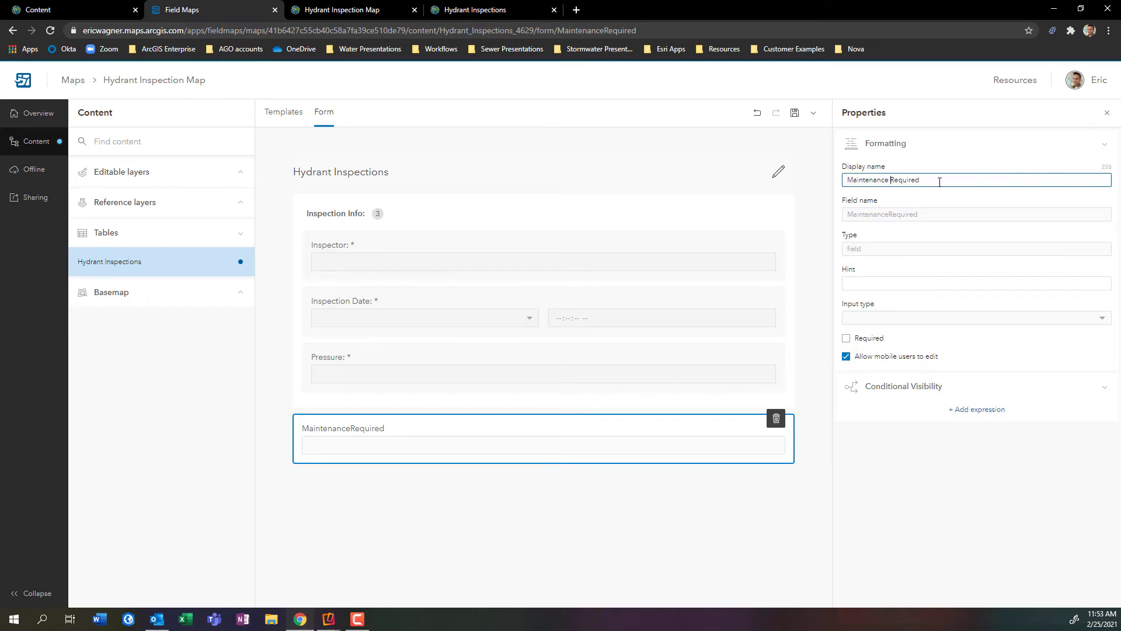
click(846, 338)
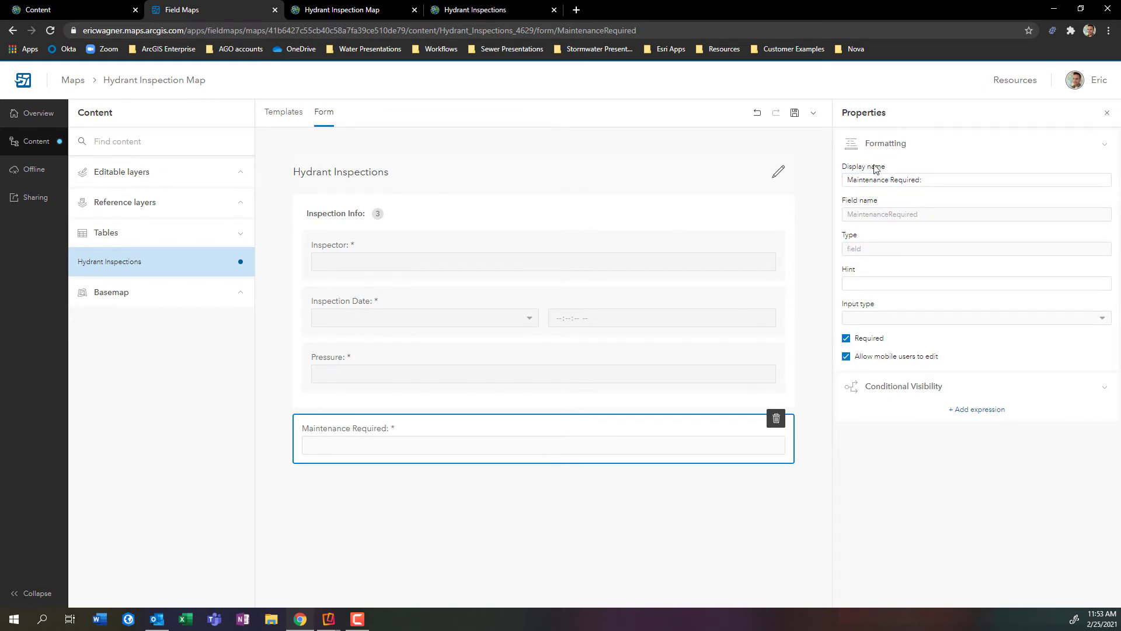
click(1107, 113)
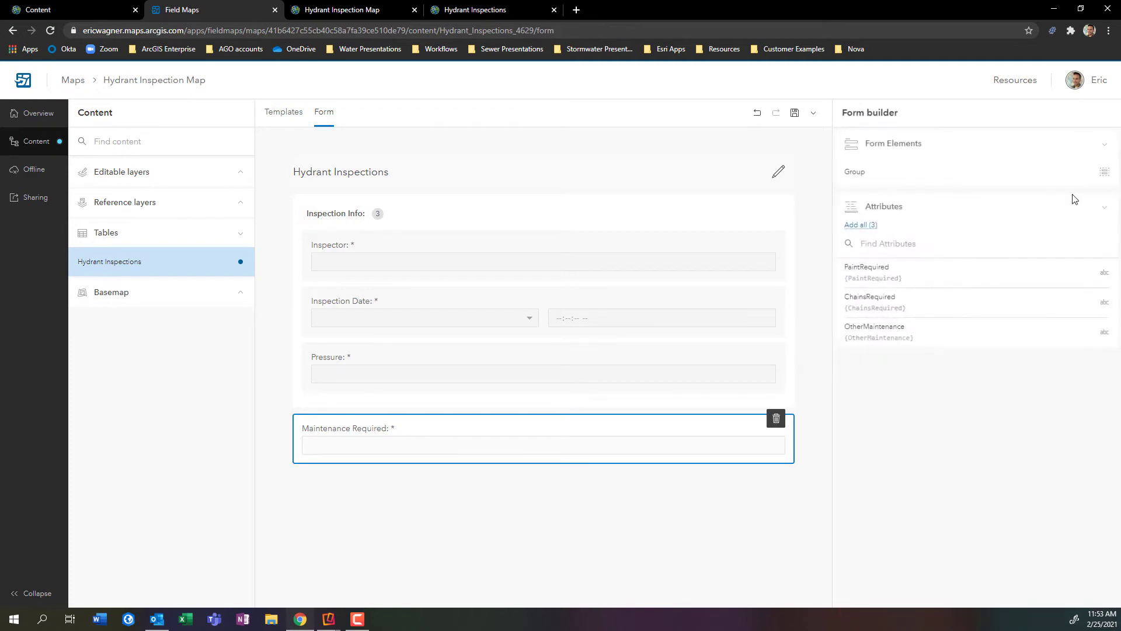
- Add a new group named 'Maintenance Info:'
click(915, 162)
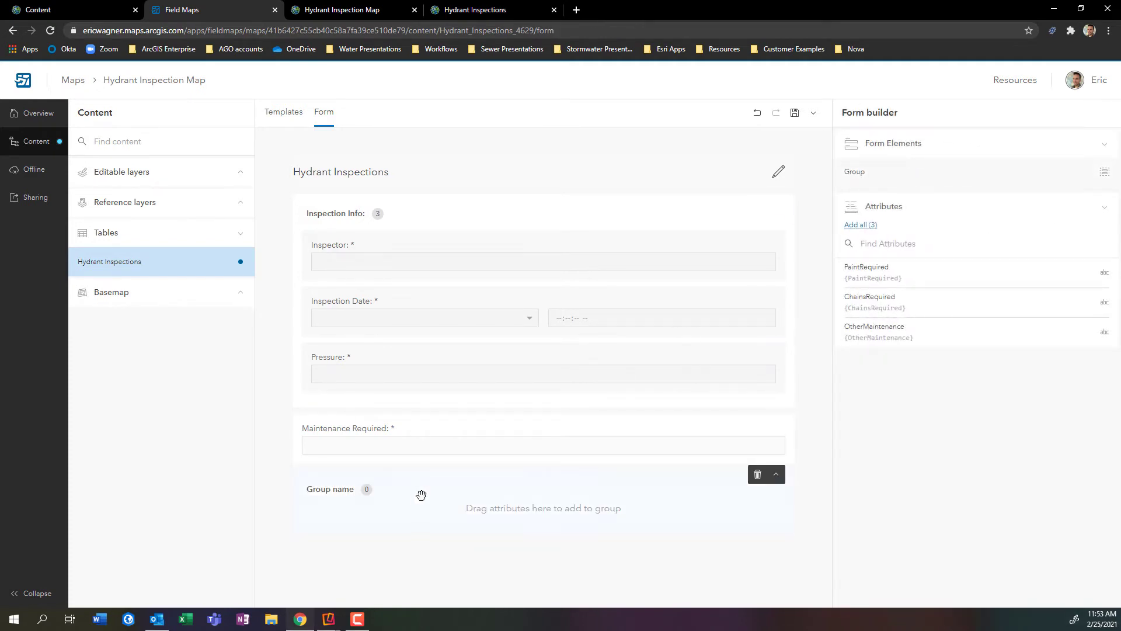
click(426, 489)
click(901, 178)
drag(901, 178, 809, 186)
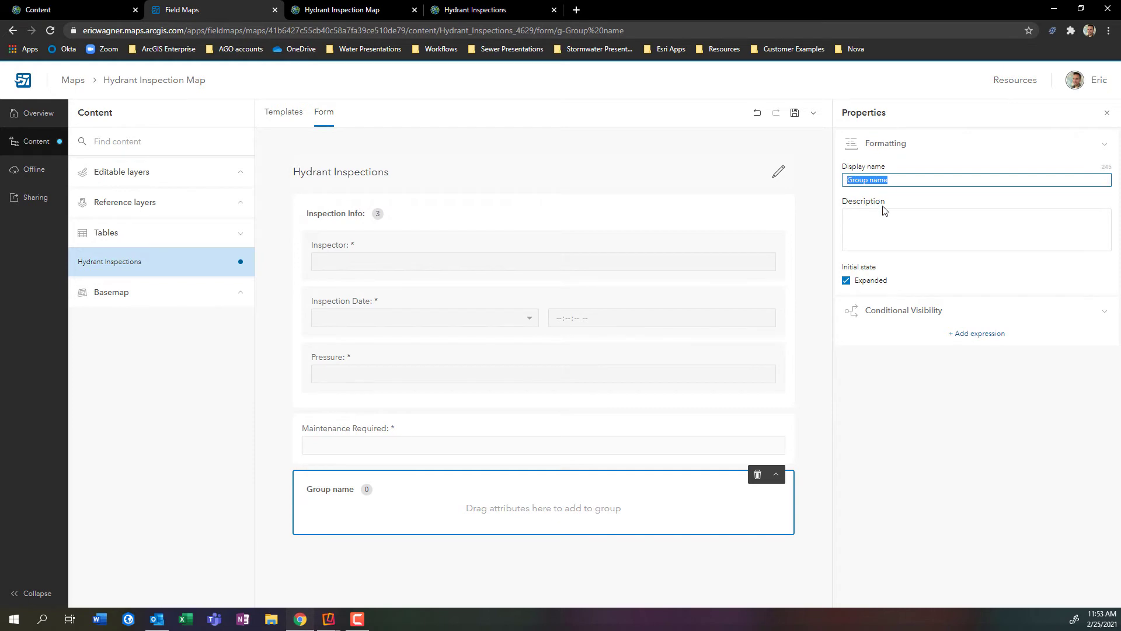
text(Maintenance Info:)
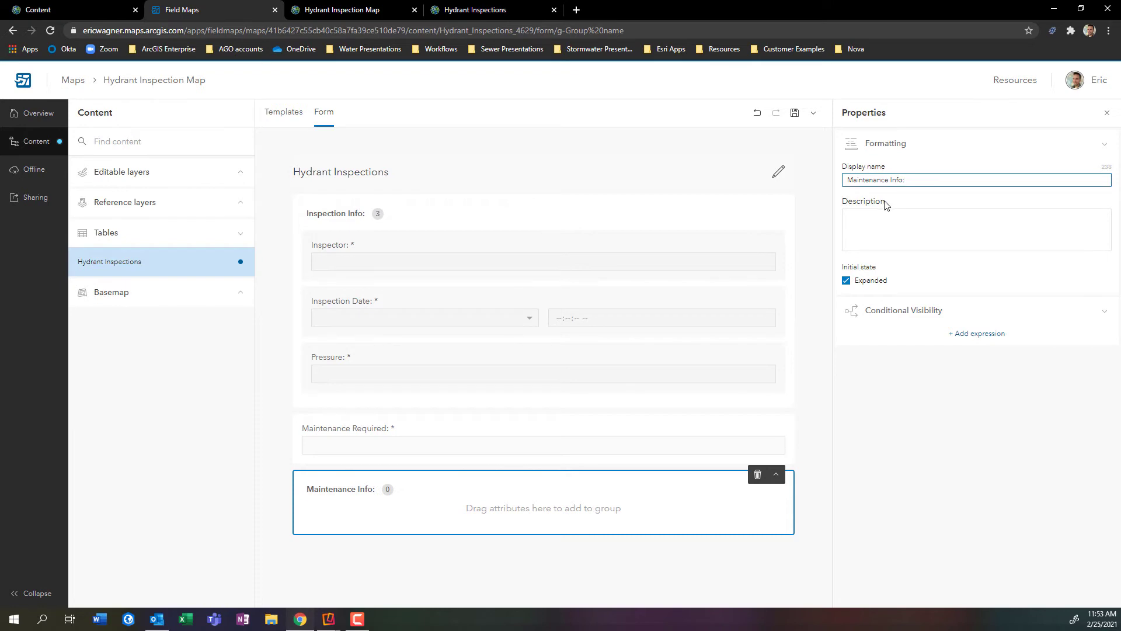
- Place PaintRequired, ChainsRequired and OtherMaintenance in the Maintenance Info group
click(1107, 112)
mouse_move(926, 273)
mouse_down()
mouse_move(466, 537)
mouse_move(468, 500)
mouse_up()
mouse_move(941, 268)
mouse_down()
mouse_move(730, 385)
mouse_move(571, 545)
mouse_move(545, 521)
mouse_up()
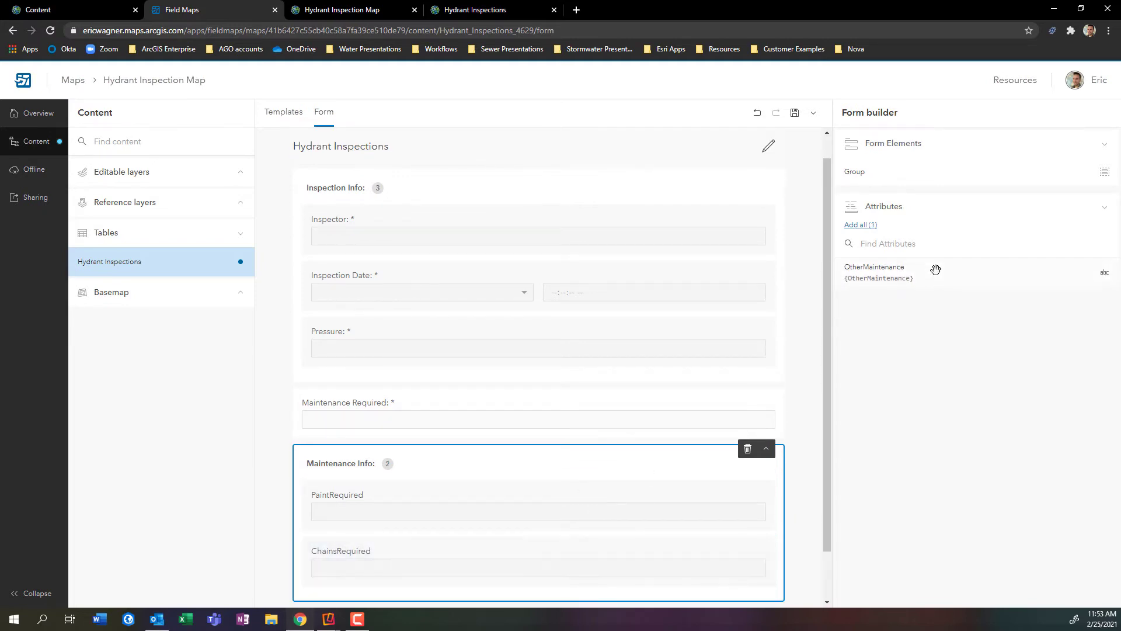
mouse_move(933, 268)
mouse_down()
mouse_move(524, 563)
mouse_move(514, 520)
mouse_up()
- Relabel Paint Required and Chains Required with spaces and make both required
click(539, 454)
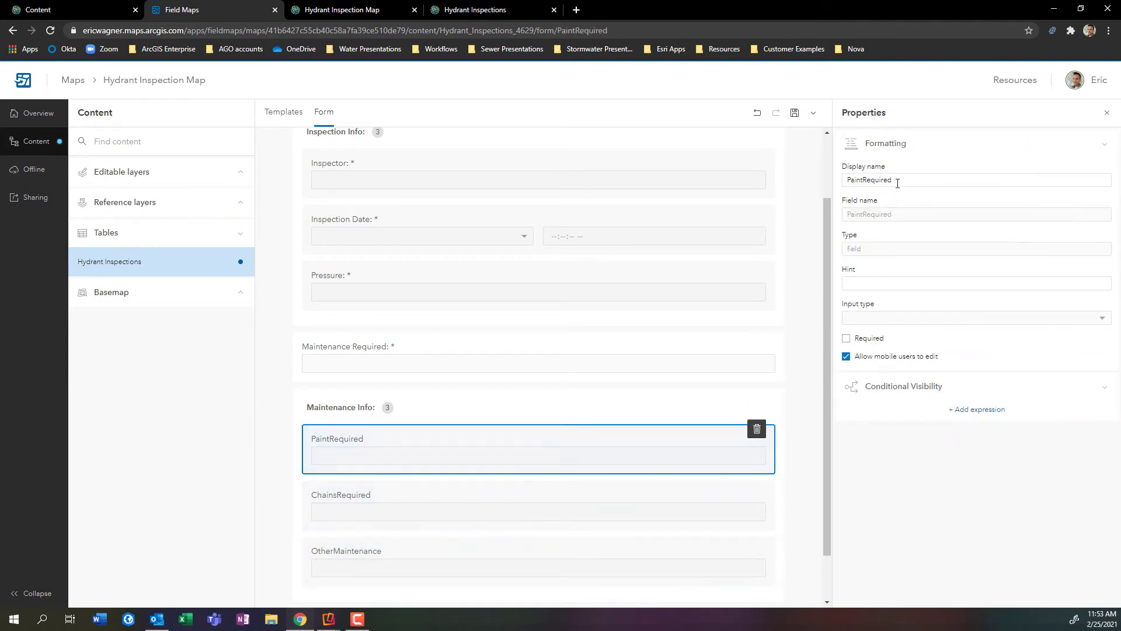
click(866, 180)
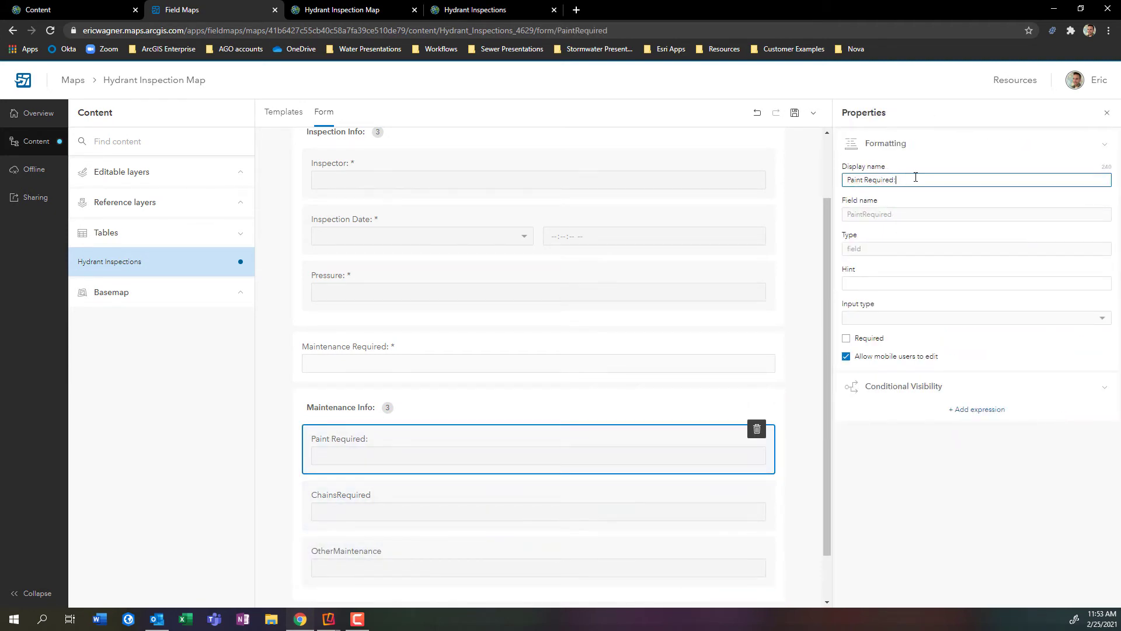
click(846, 338)
click(646, 500)
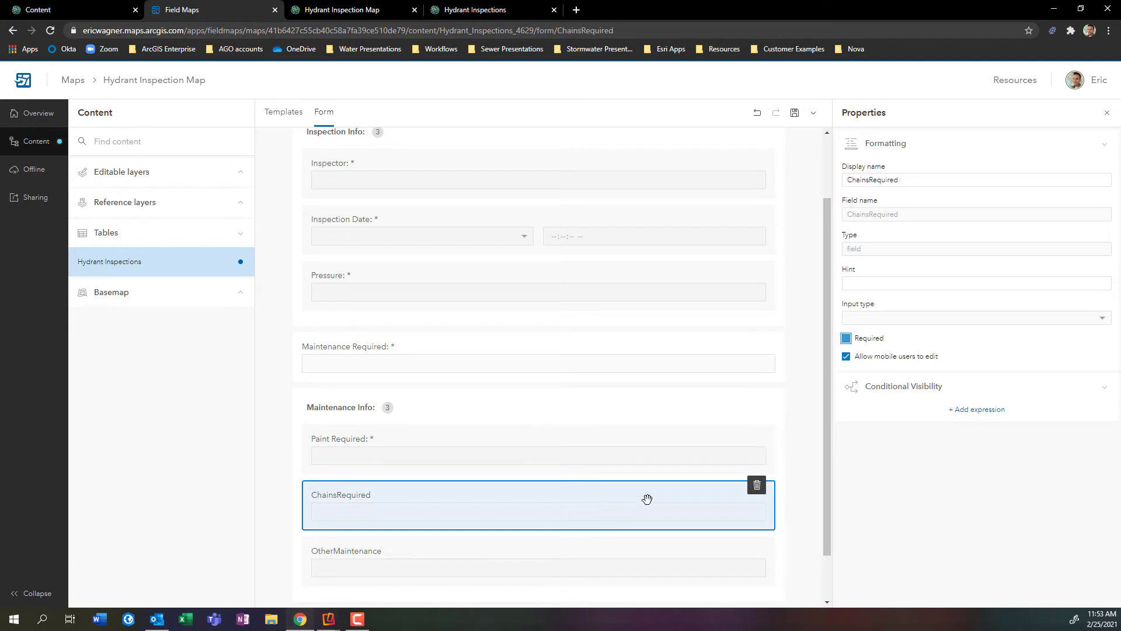
click(871, 179)
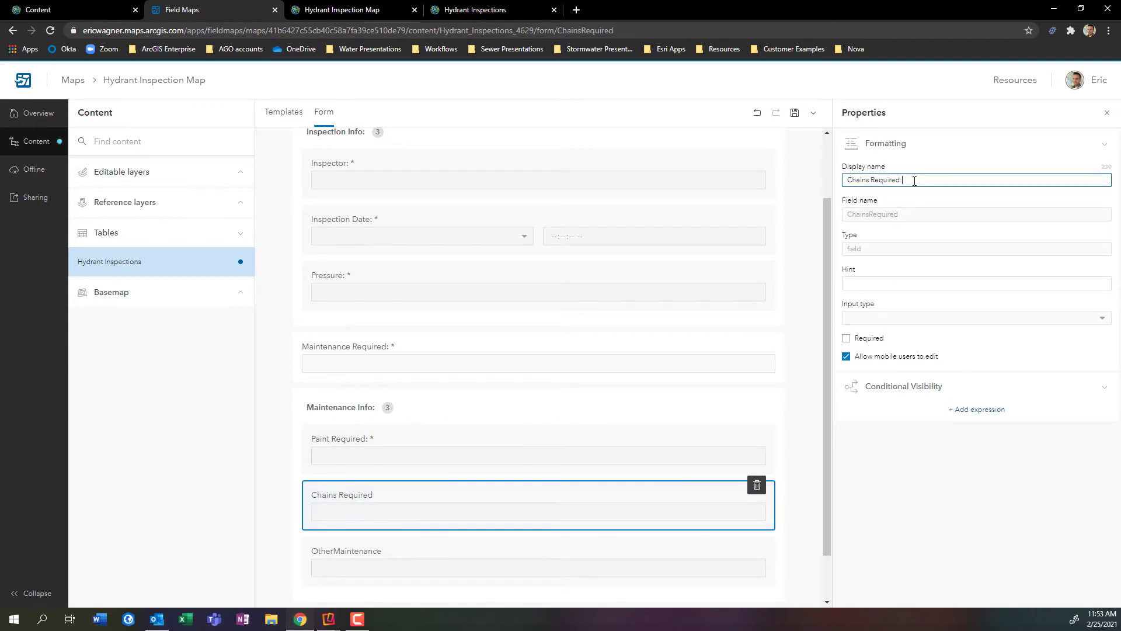
click(846, 338)
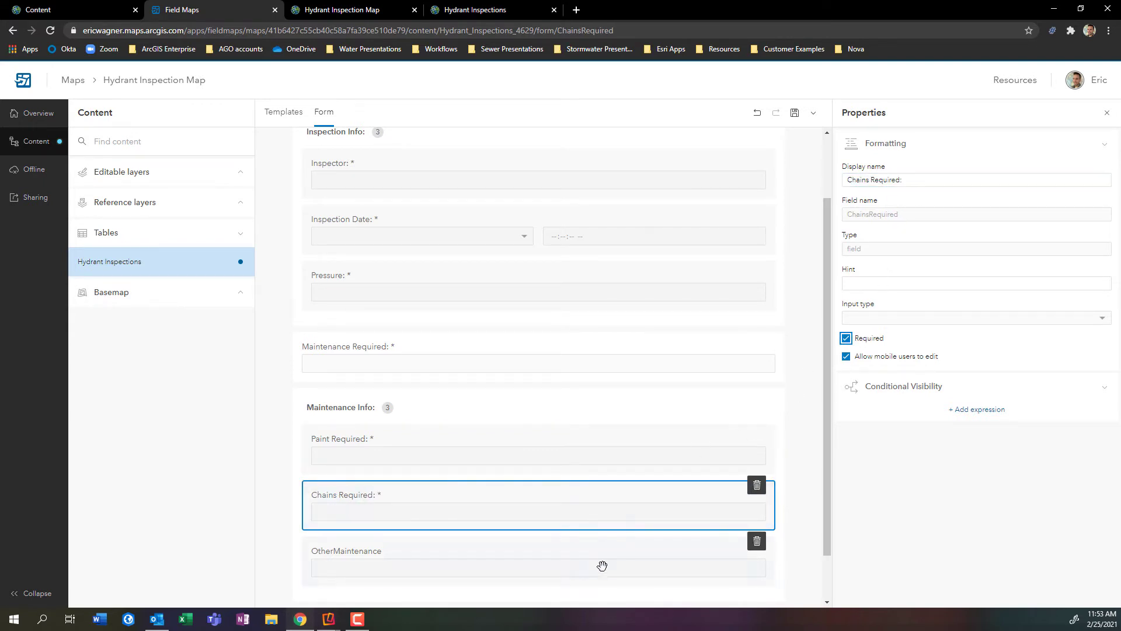
click(757, 540)
- Relabel the last field 'Other Maintenance:' and make it required
click(661, 561)
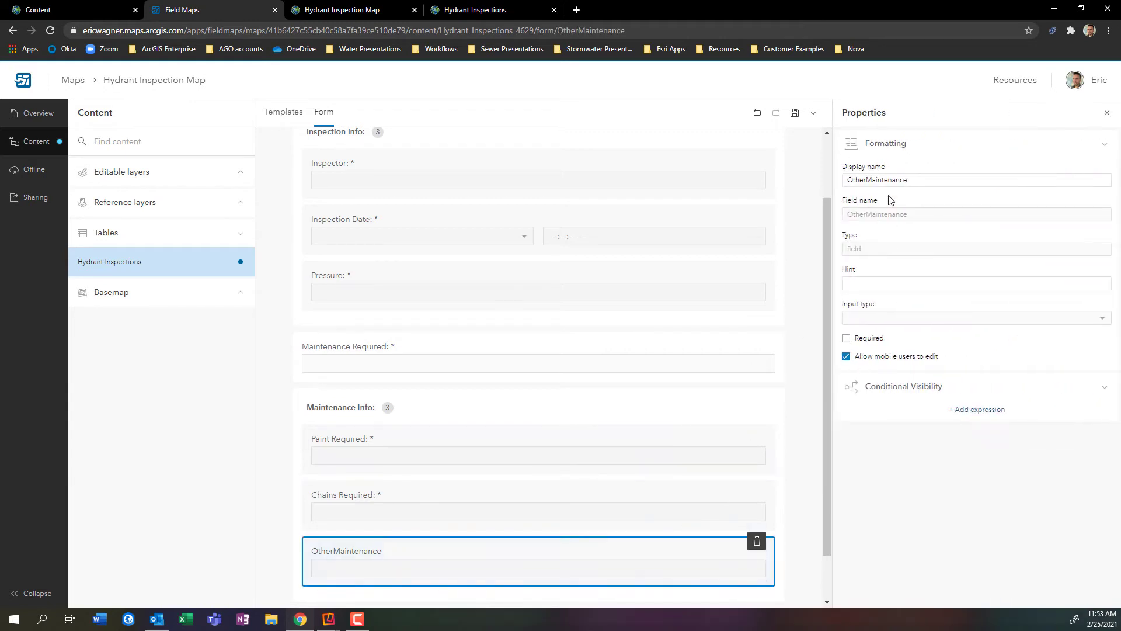
click(865, 180)
drag(868, 179, 921, 181)
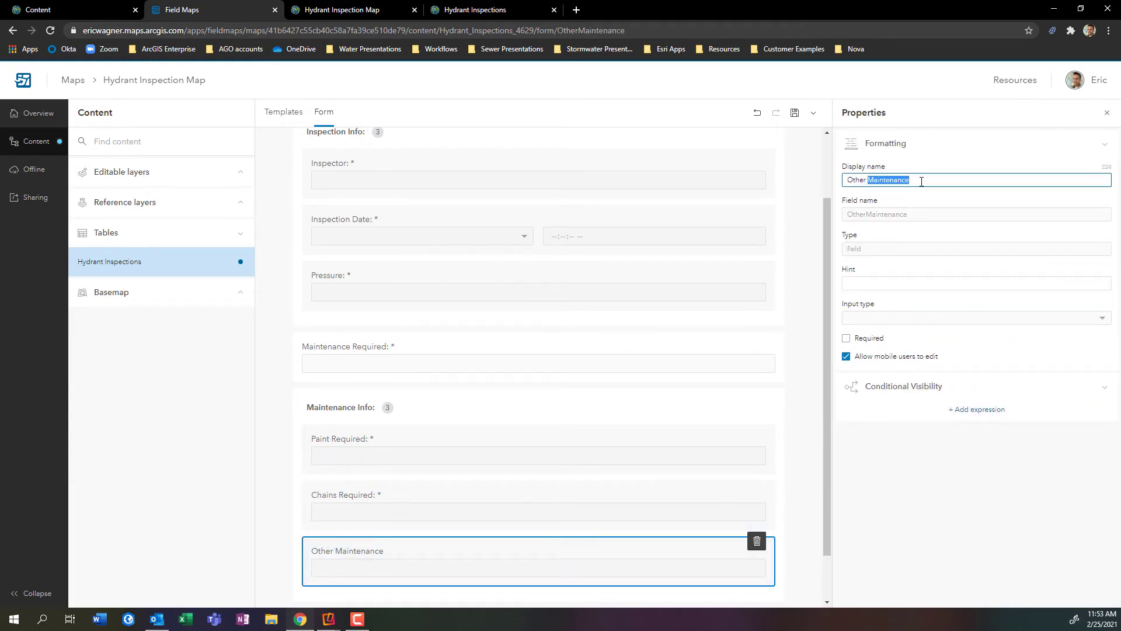
click(921, 182)
text(:)
click(847, 338)
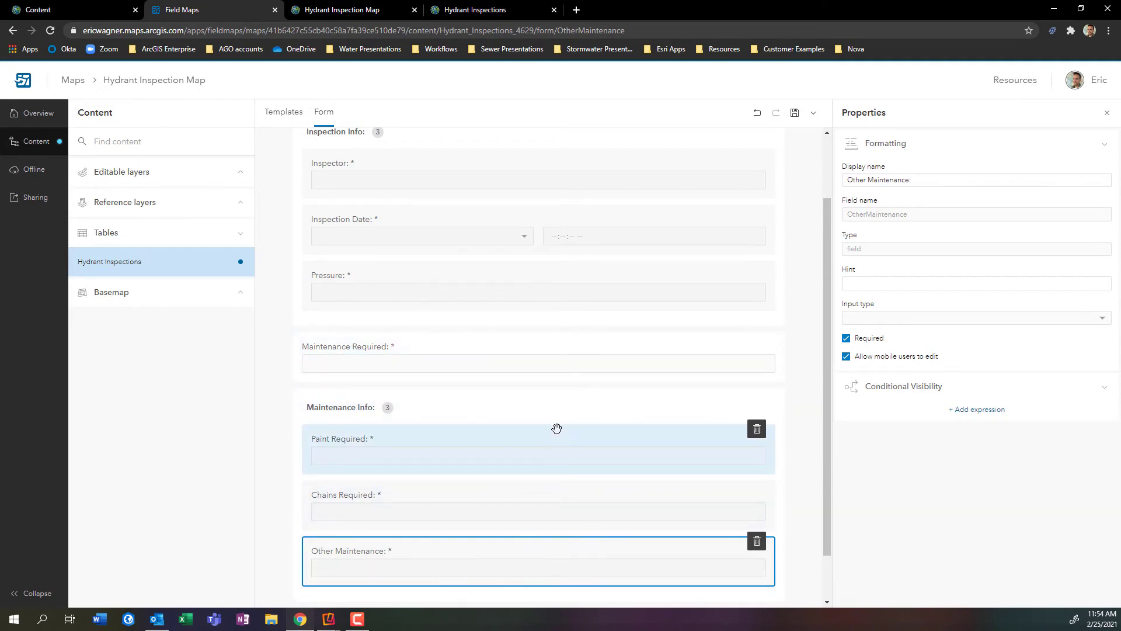
- Draft the Maintenance Info visibility expression $feature.MaintenanceRequired == 'Yes', then view the layer's fields
click(557, 412)
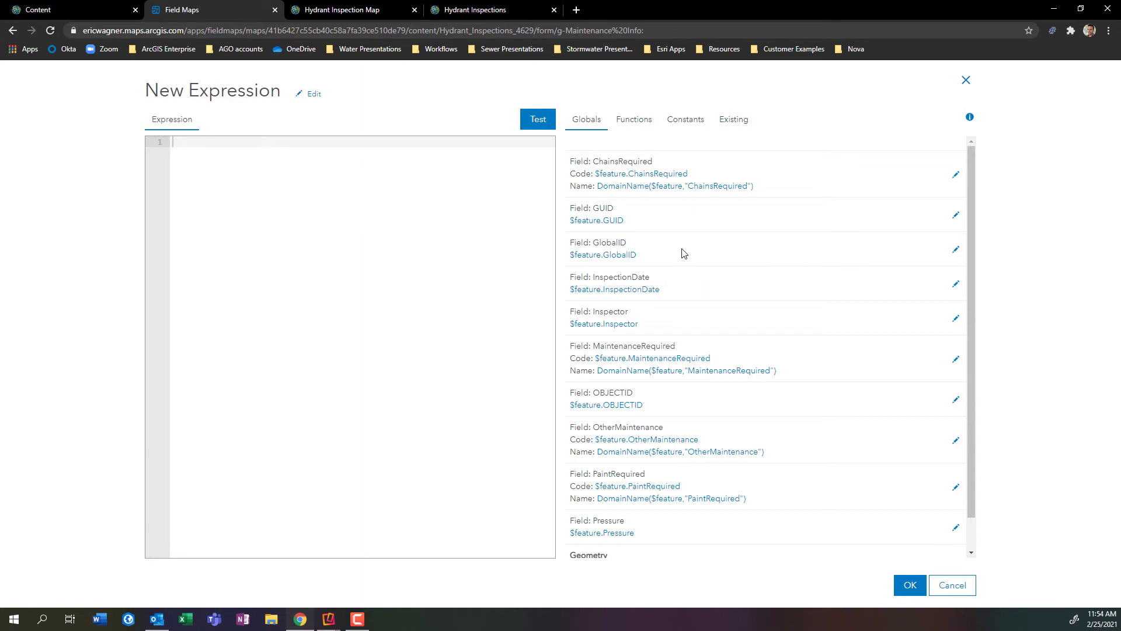
scroll(684, 250, down, 1)
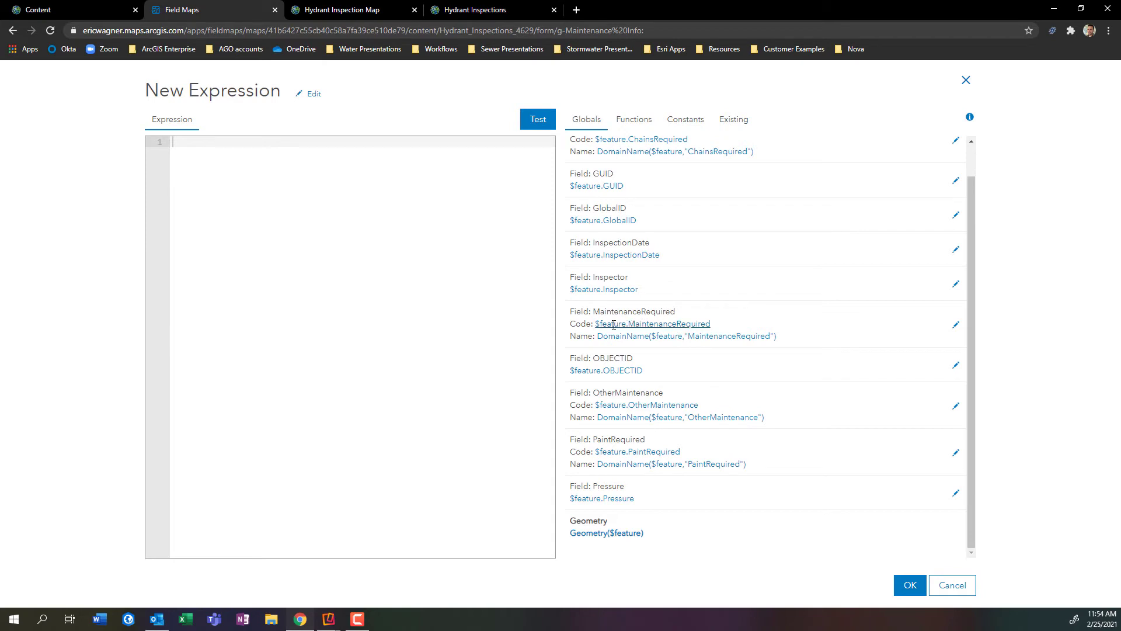
click(632, 324)
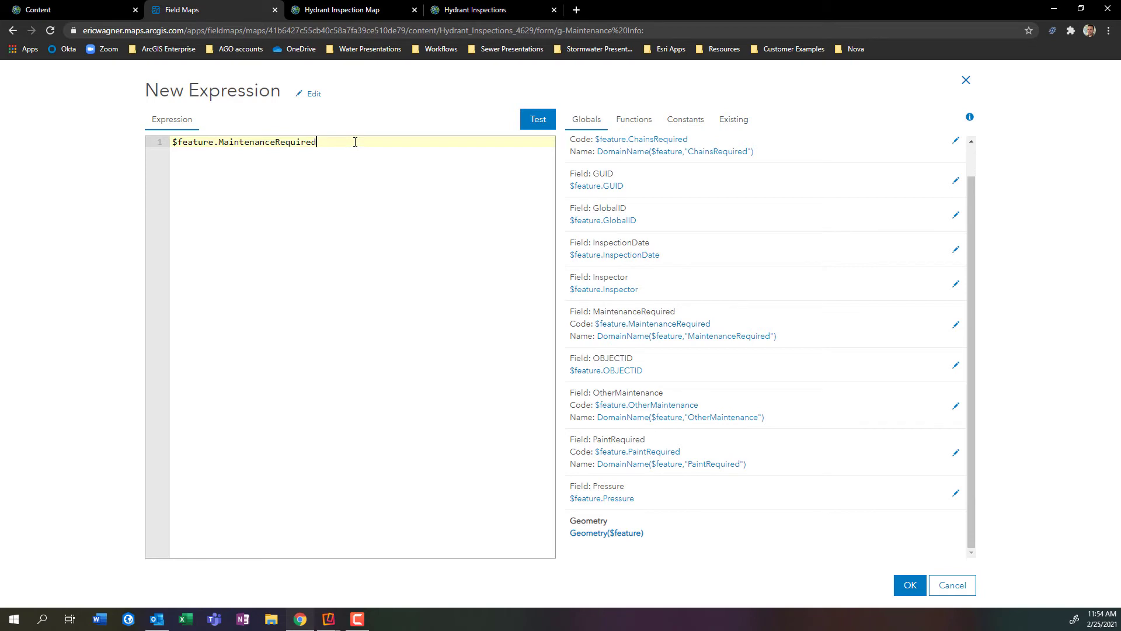
text(== 'Yes)
drag(368, 143, 336, 144)
click(474, 7)
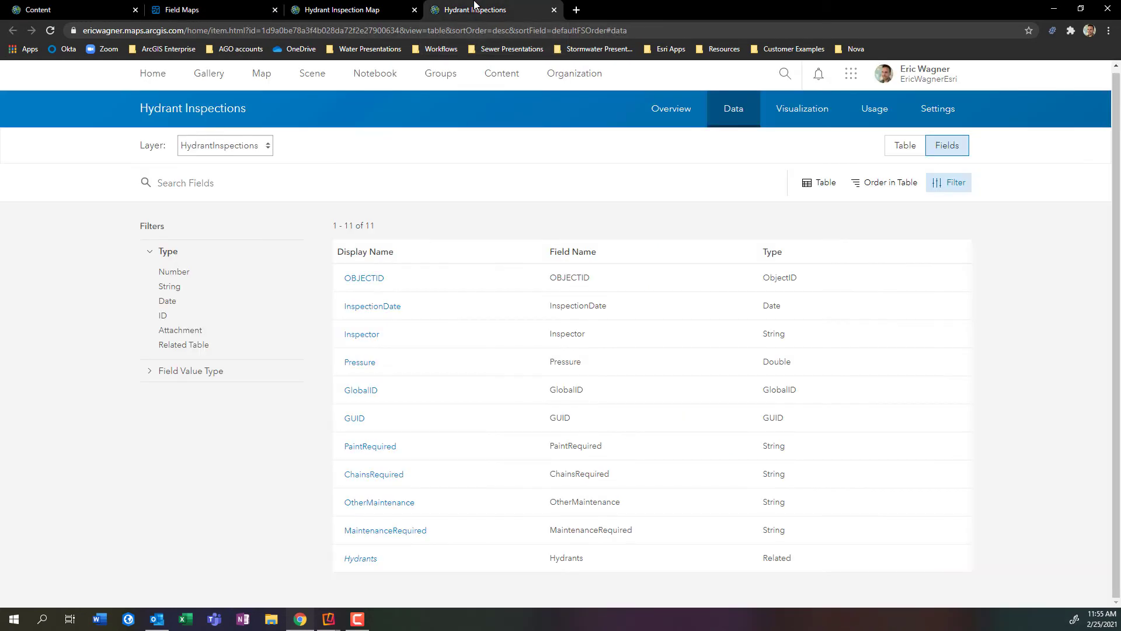
- Confirm the MaintenanceRequired field's domain lists the values Yes and No
click(391, 536)
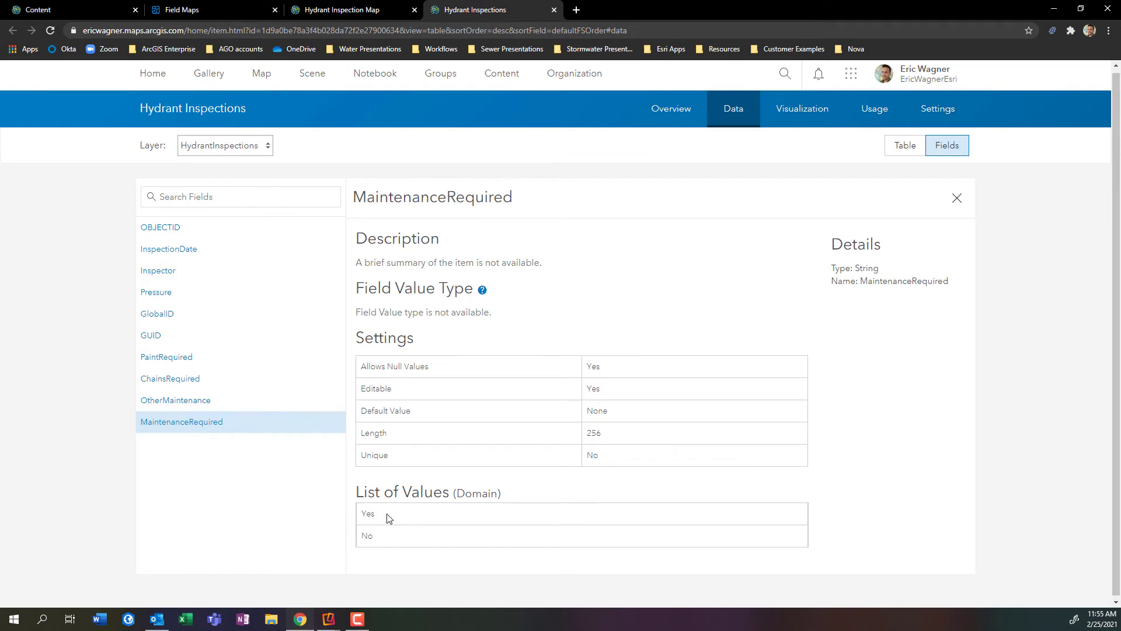
drag(387, 516, 361, 515)
- Finish the Maintenance Info visibility expression, test and confirm it, then save the form
click(378, 517)
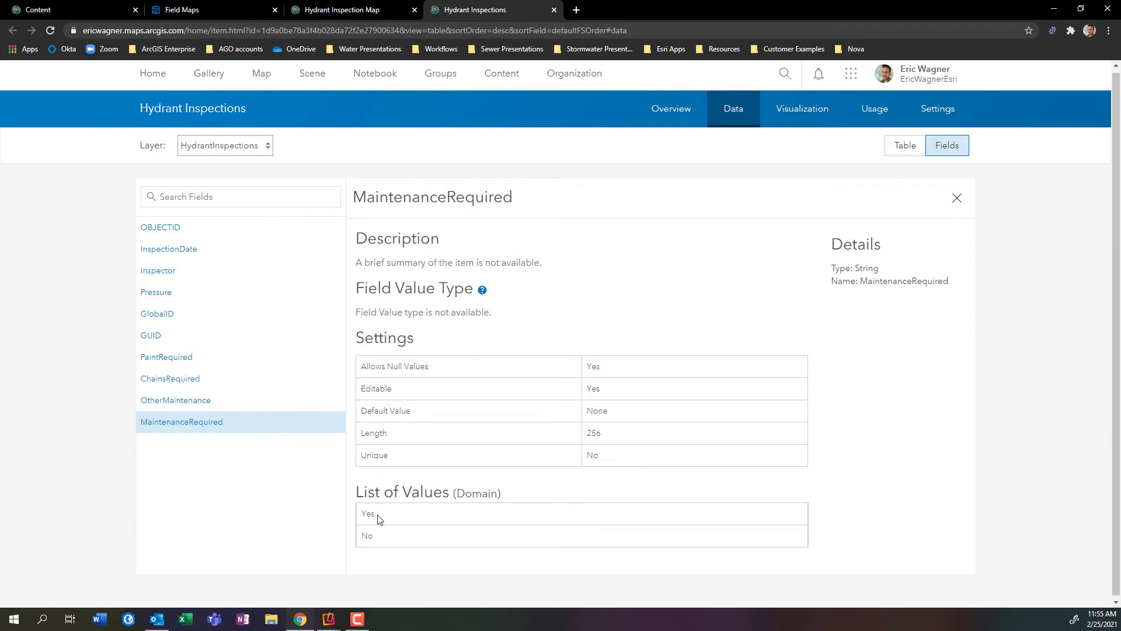
click(236, 10)
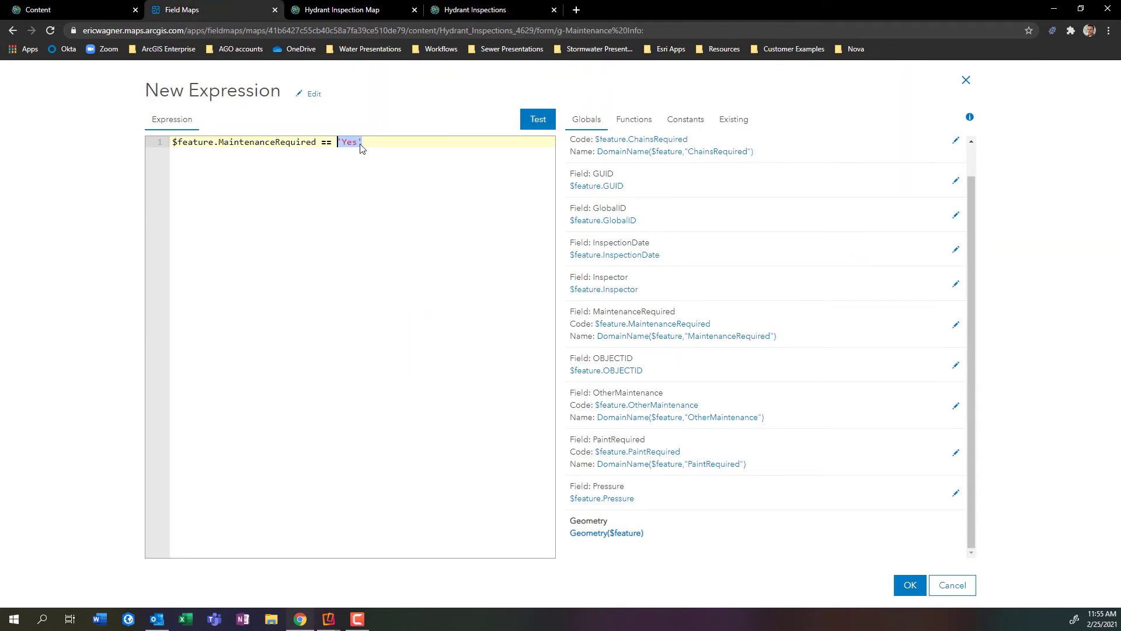
click(538, 119)
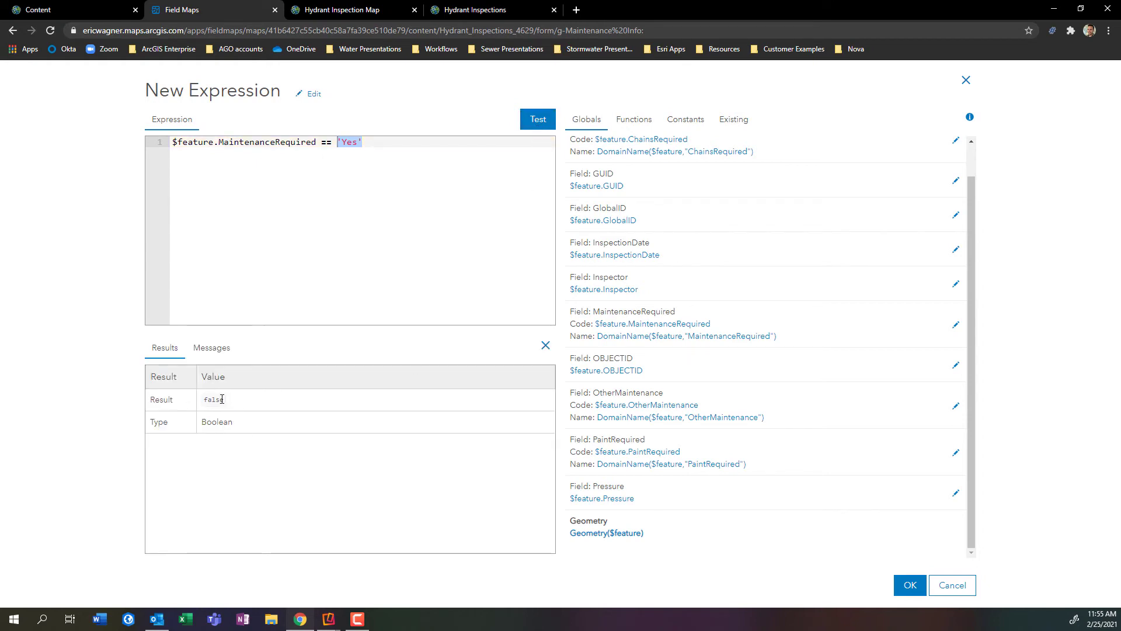
click(909, 585)
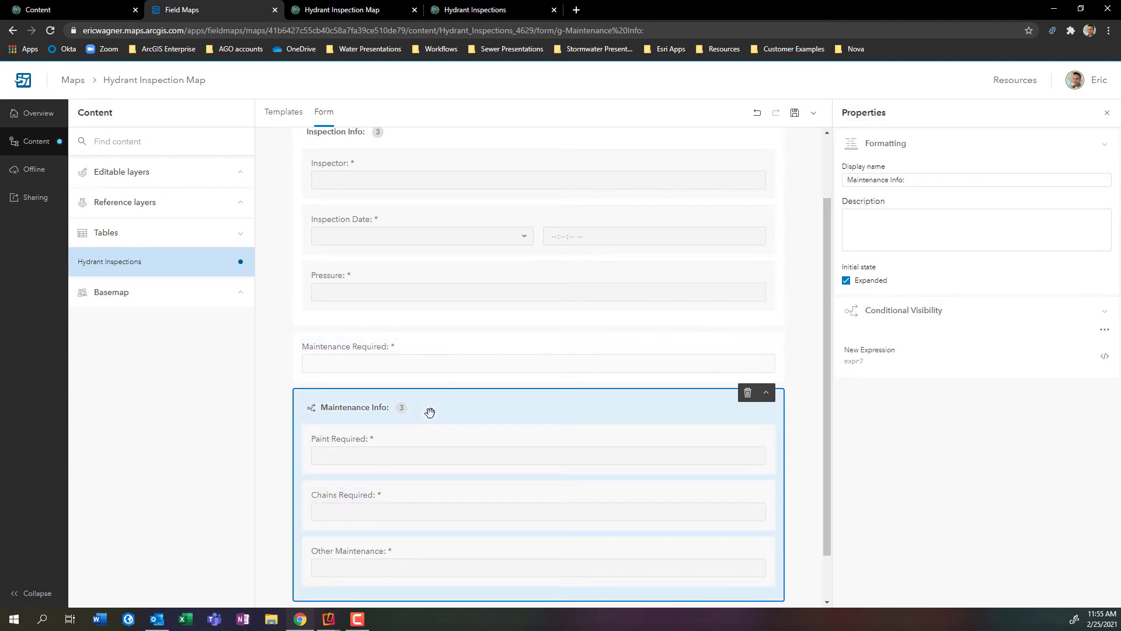
click(795, 115)
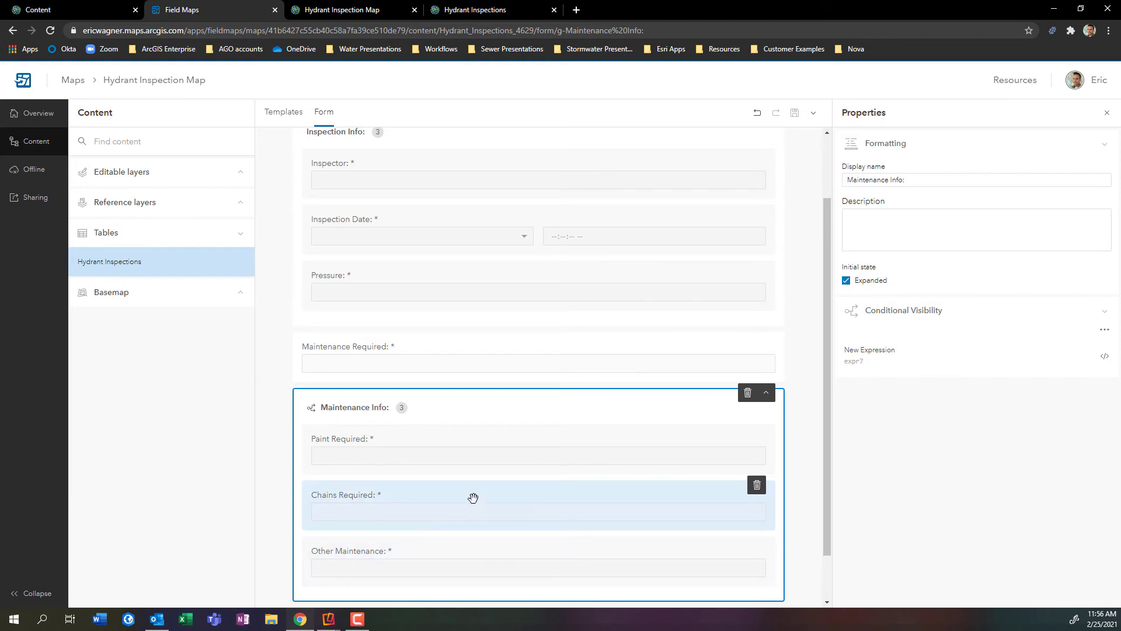
- On the mirrored iPad, enter the inspector's name, the current inspection date and pressure 88
mouse_move(329, 625)
click(376, 578)
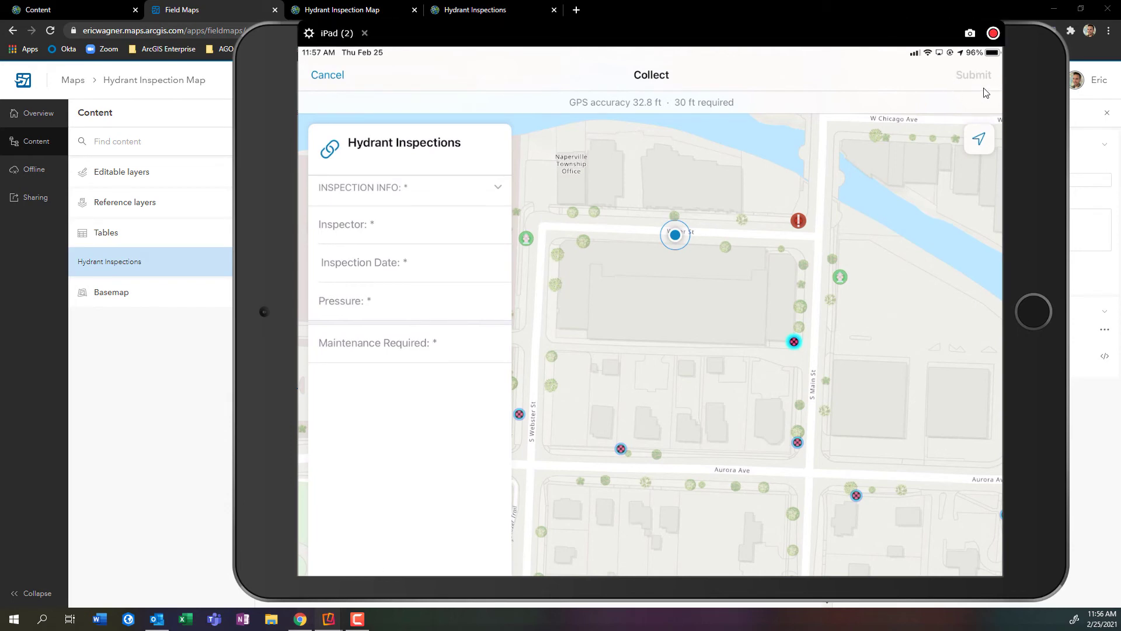
click(421, 231)
text(Eric)
key(Return)
click(445, 277)
click(433, 430)
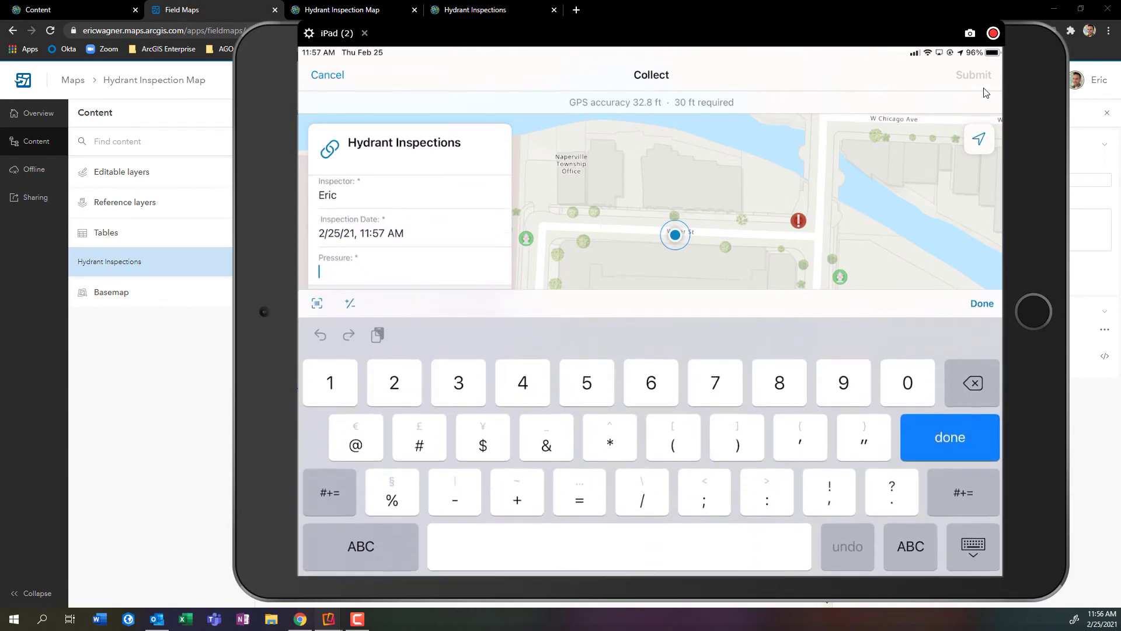
text(88)
key(Return)
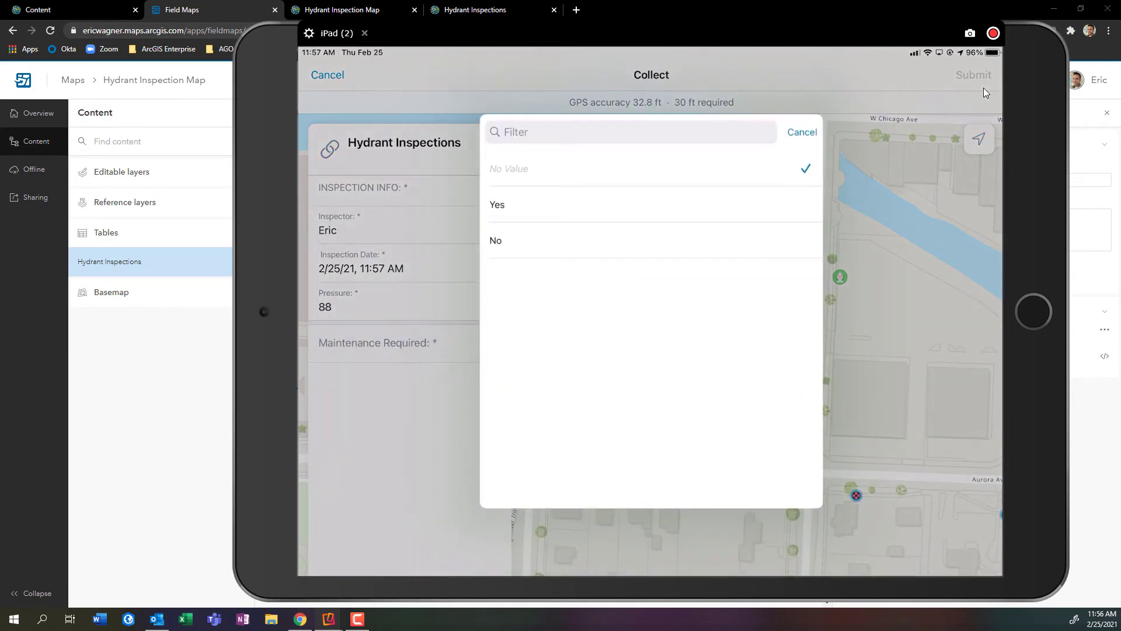
- Set Maintenance Required, Paint Required and Chains Required to Yes, and Other Maintenance to No
click(628, 240)
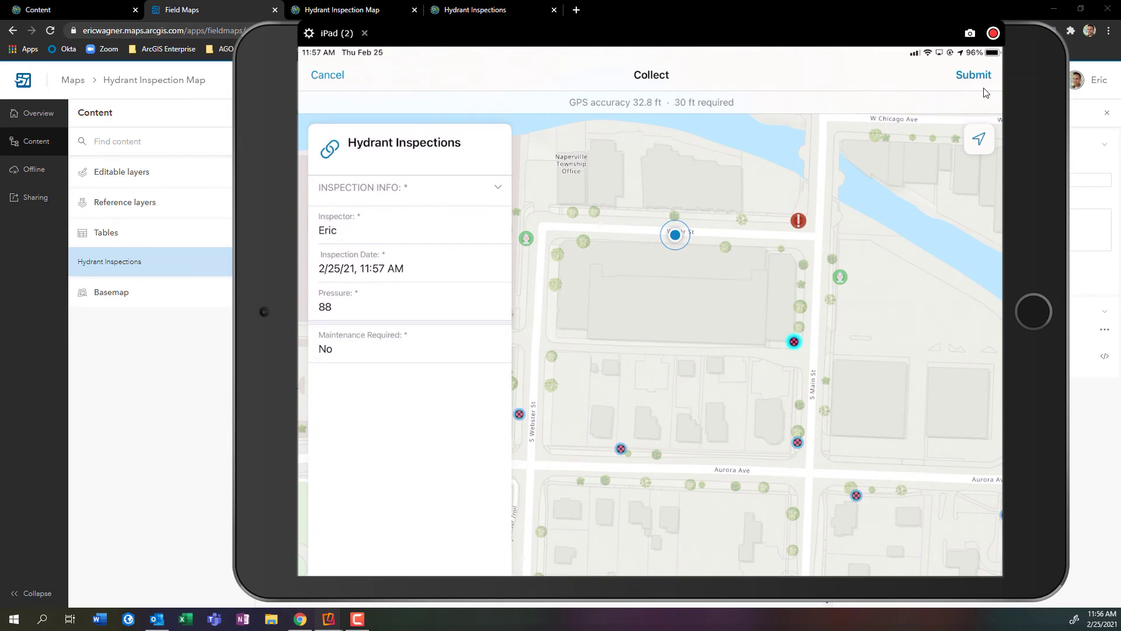
click(408, 345)
click(601, 203)
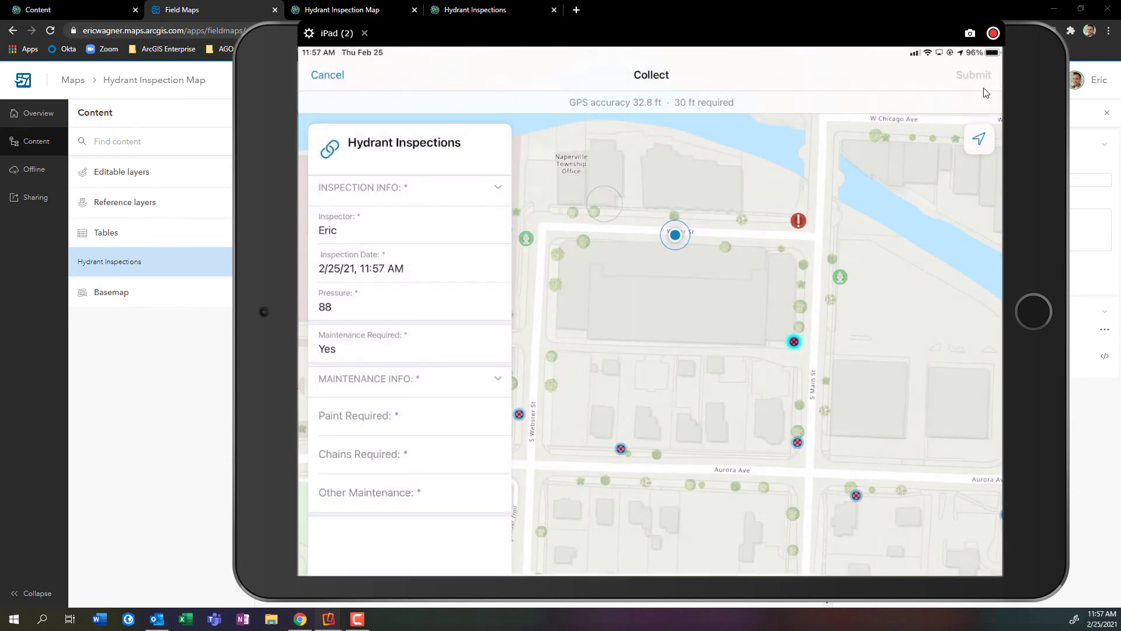
click(442, 417)
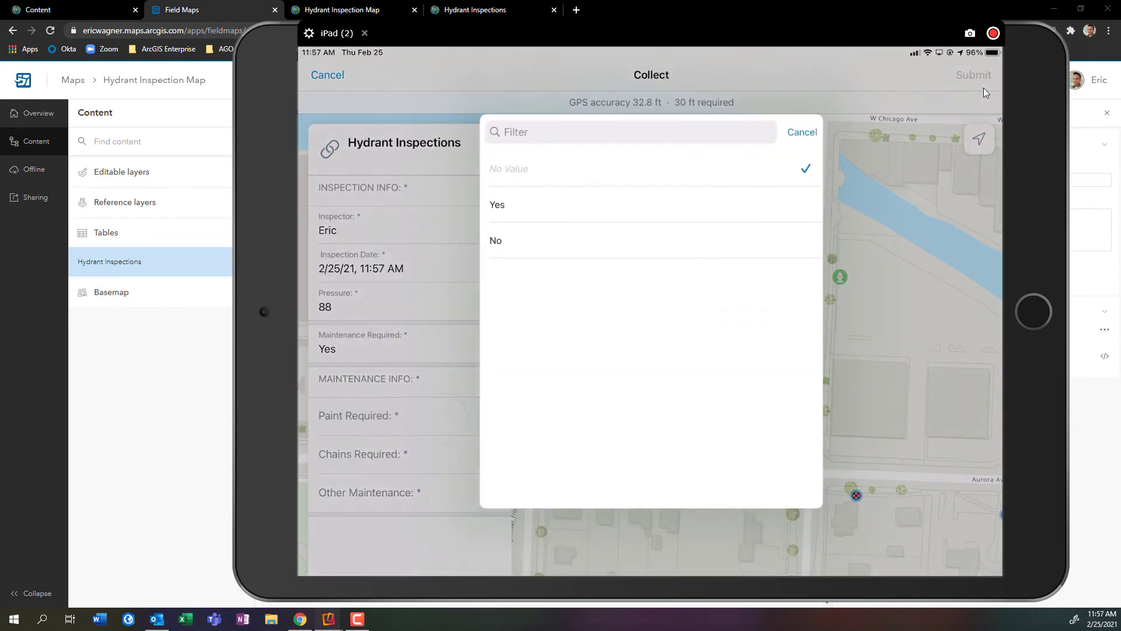
click(581, 215)
click(461, 452)
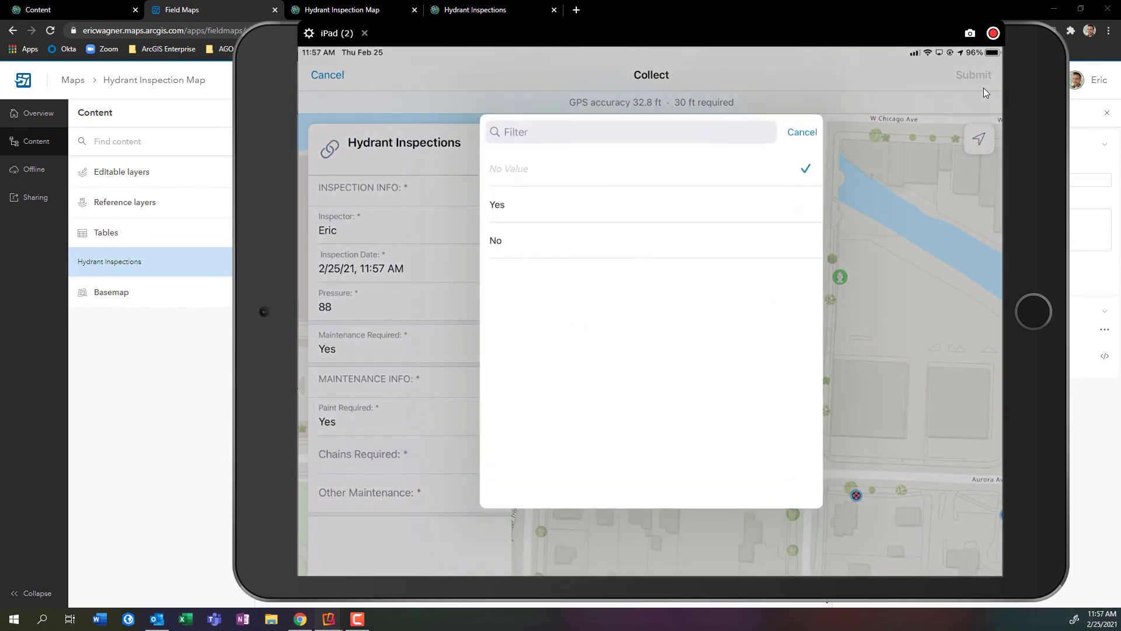
click(583, 202)
click(448, 500)
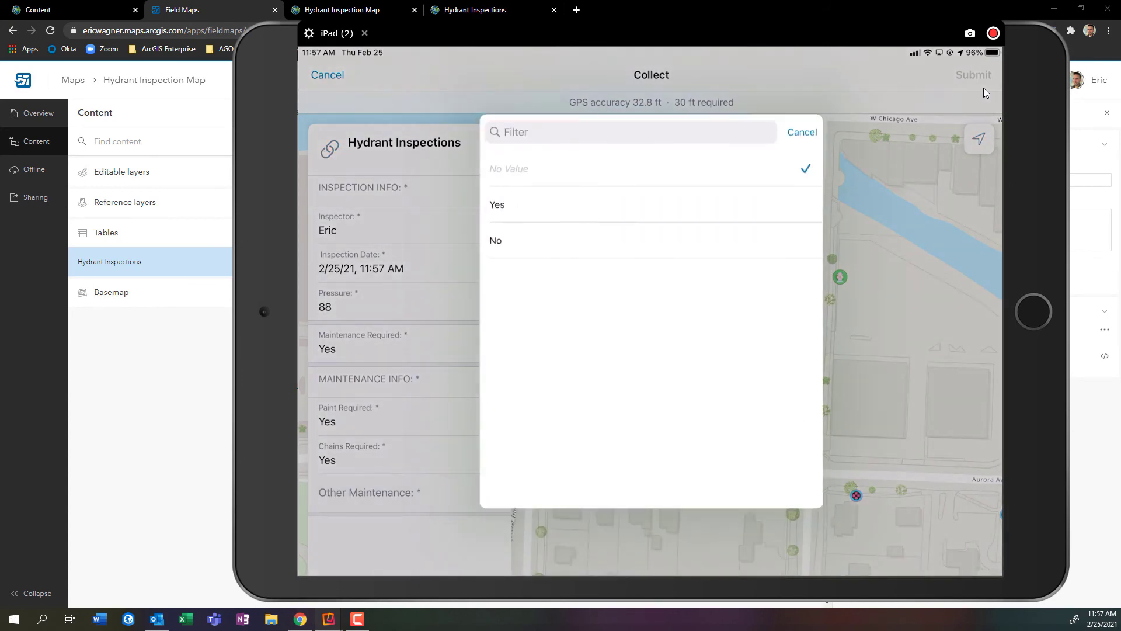
click(584, 240)
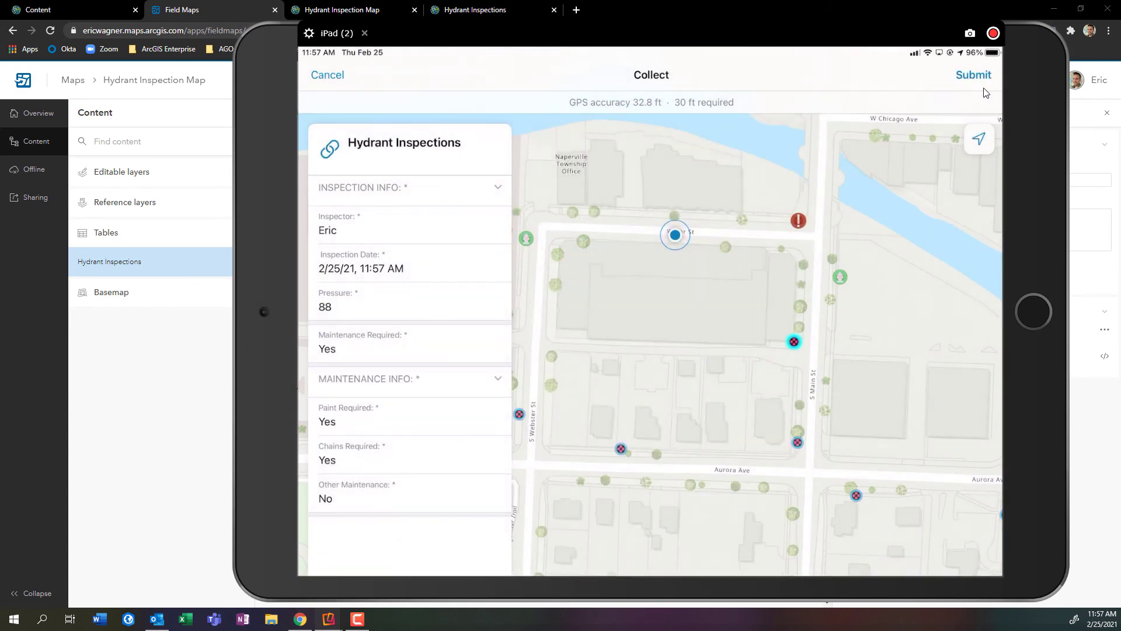
- Submit the completed hydrant inspection on the iPad
click(984, 91)
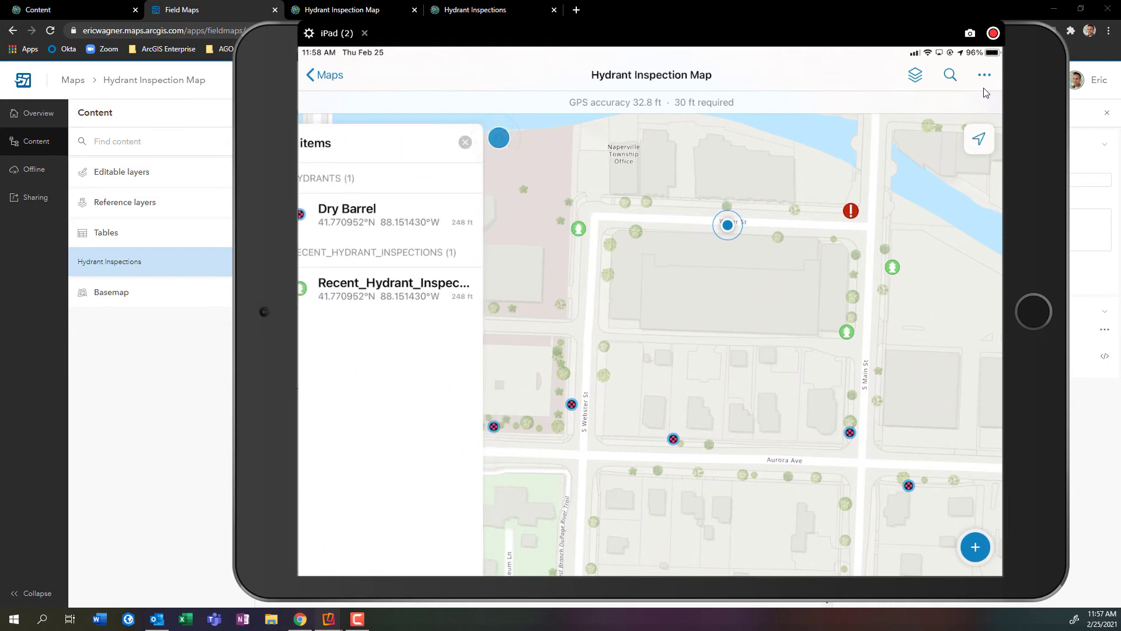
- Return to the browser form editor and go to the Hydrant Inspection Map's Overview page
click(181, 389)
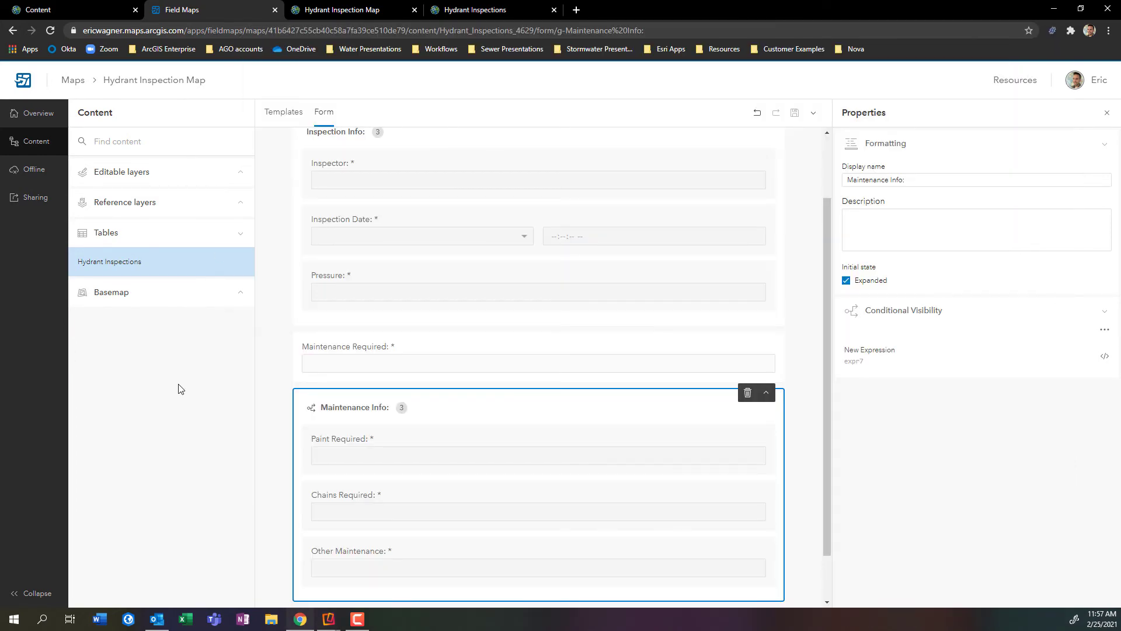
click(34, 117)
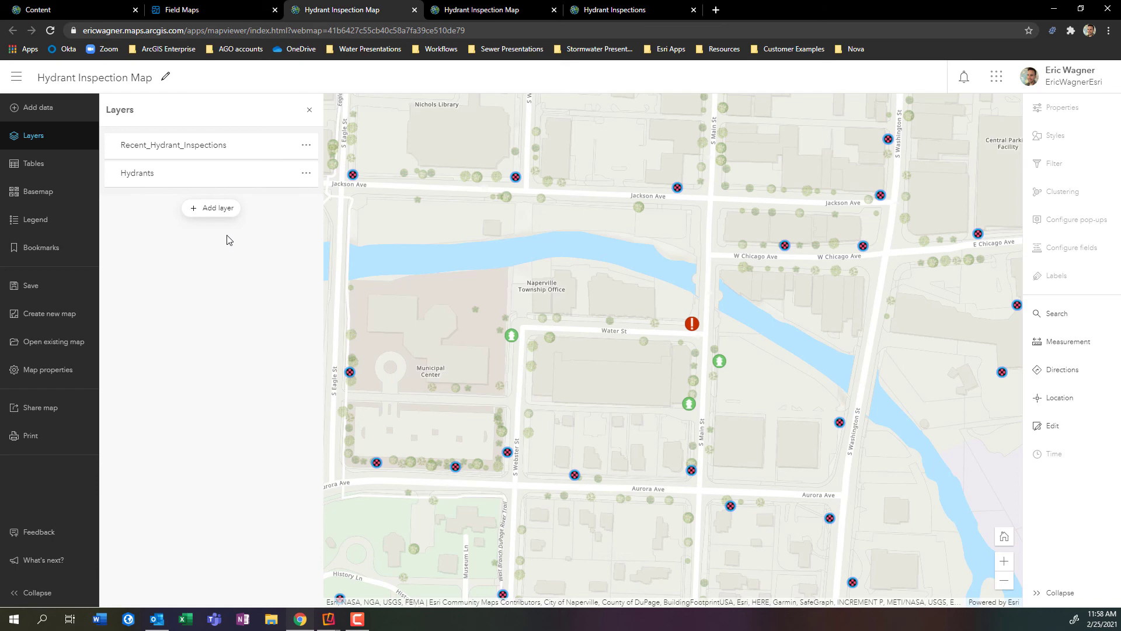
- List the map's tables and open the Hydrant Inspections table's properties and records
click(35, 170)
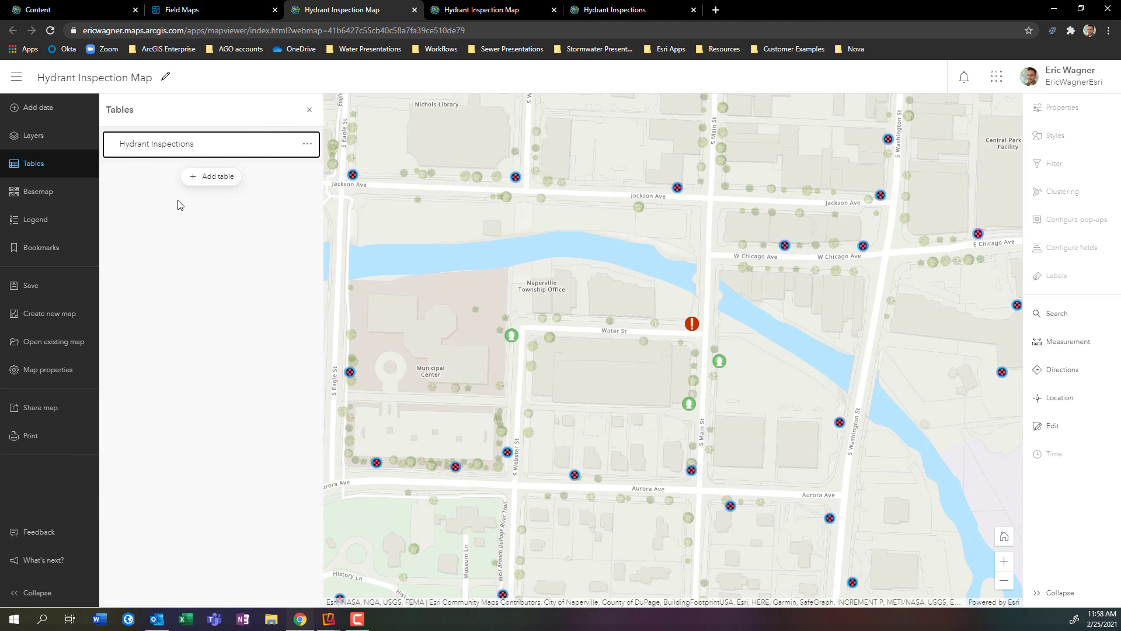
click(164, 150)
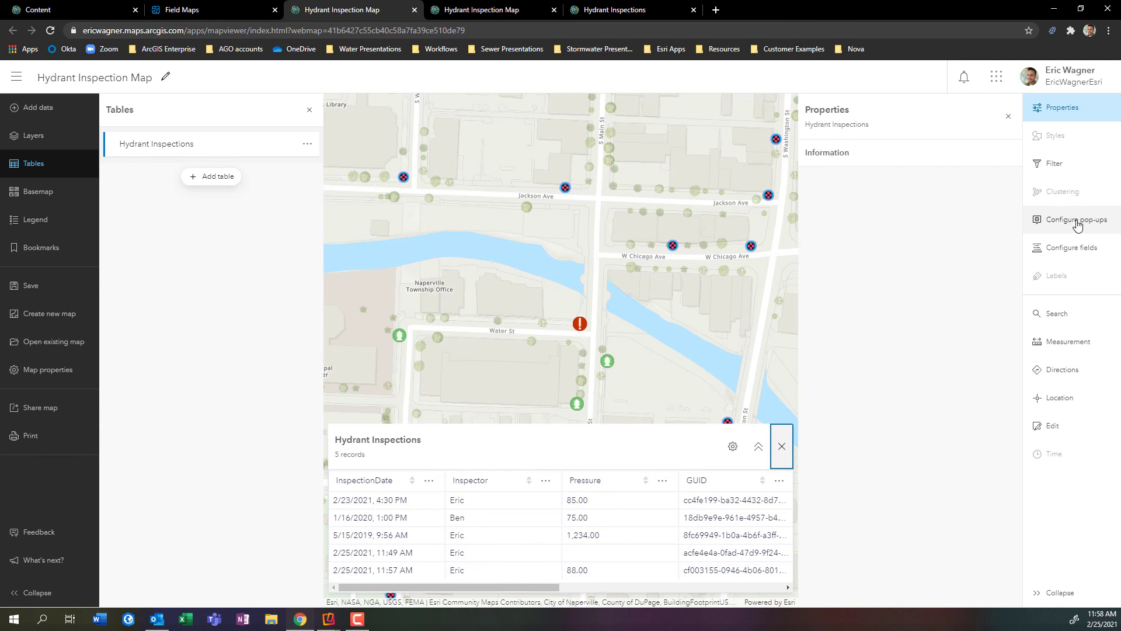
- Change the Hydrant Inspections pop-up title to 'Date: {InspectionDate}'
click(1077, 221)
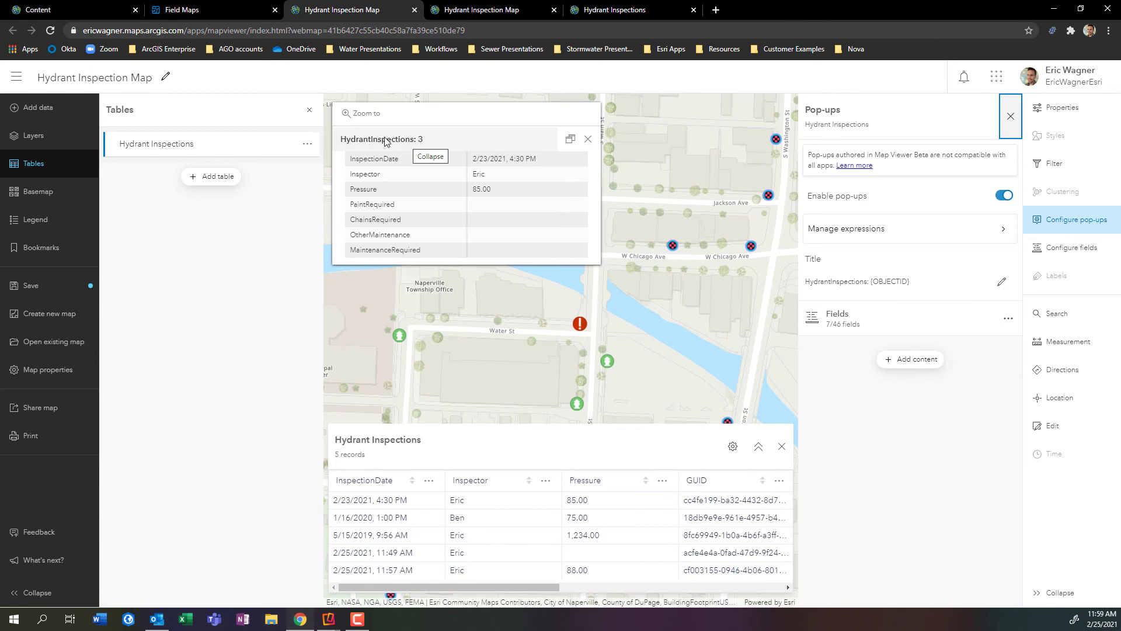
mouse_move(836, 281)
mouse_down()
mouse_move(900, 281)
mouse_move(736, 281)
mouse_up()
click(1002, 283)
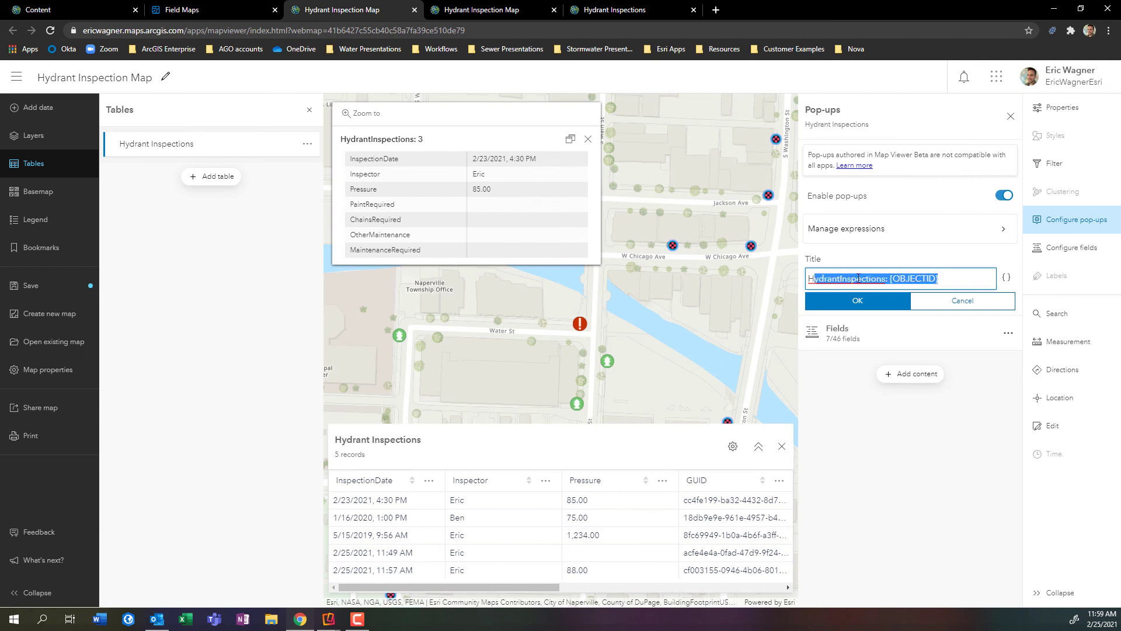
key(BackSpace)
key(BackSpace)
text(Date)
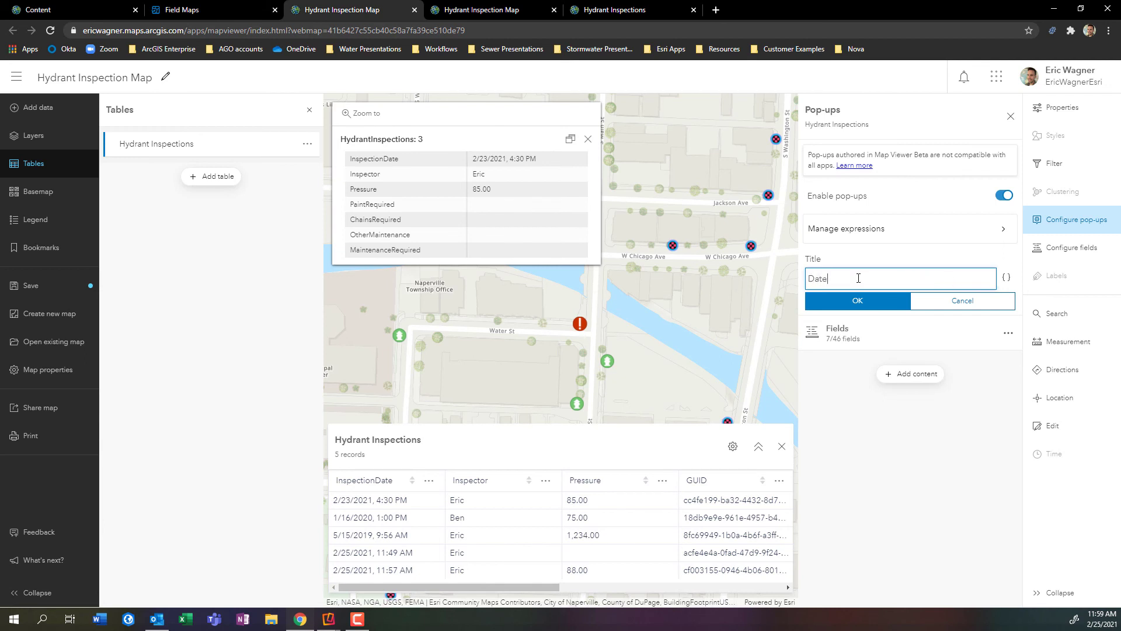
text(:)
click(1007, 277)
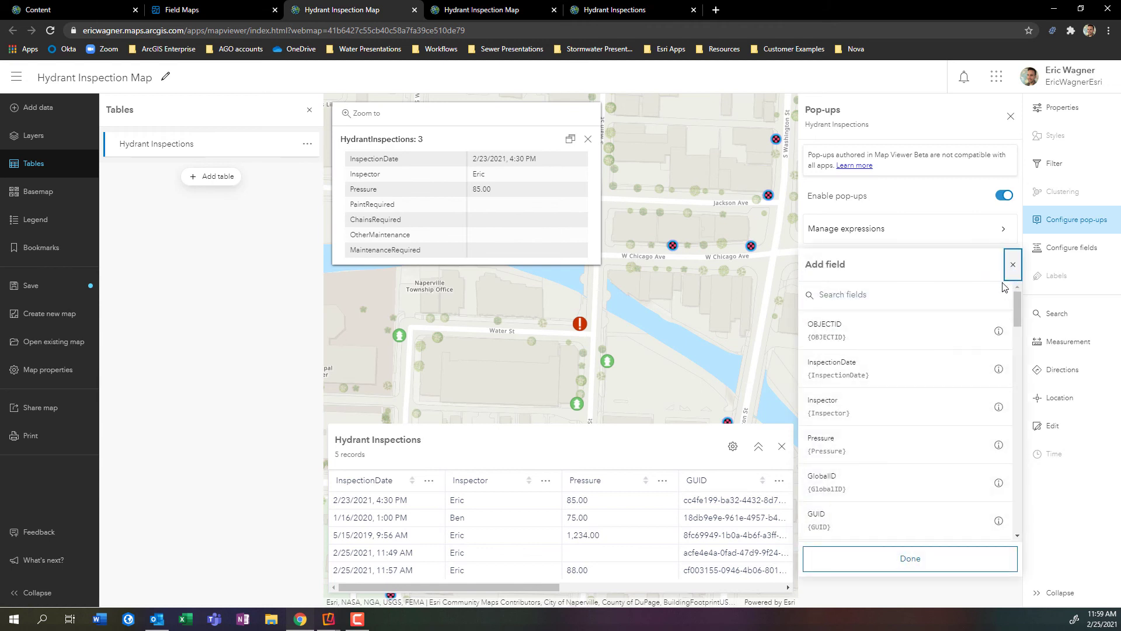
click(886, 368)
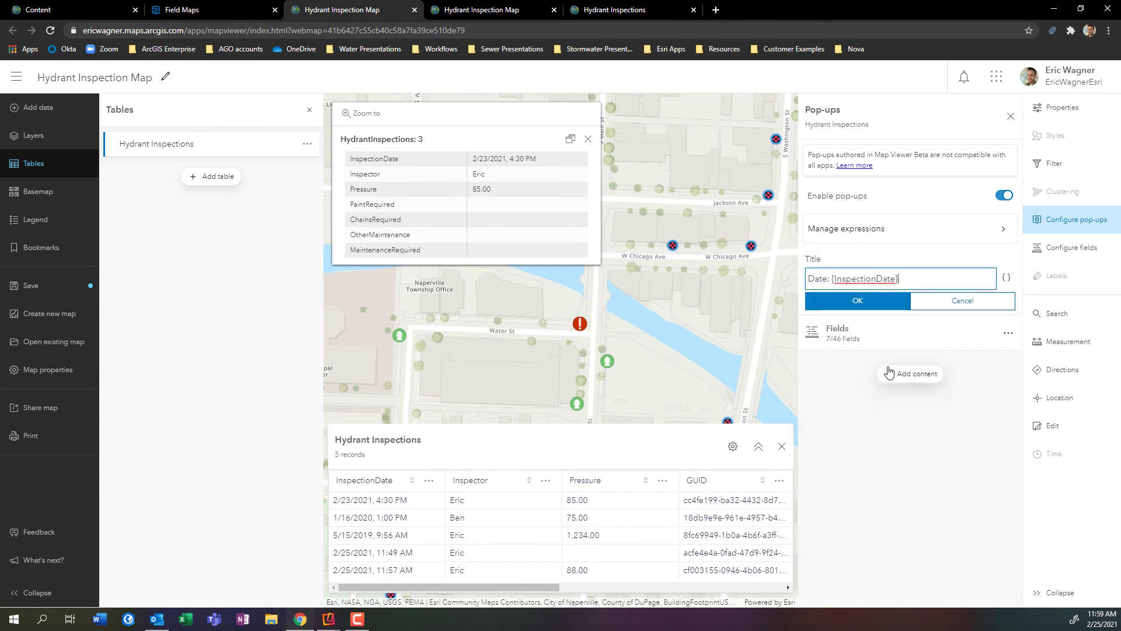
click(874, 303)
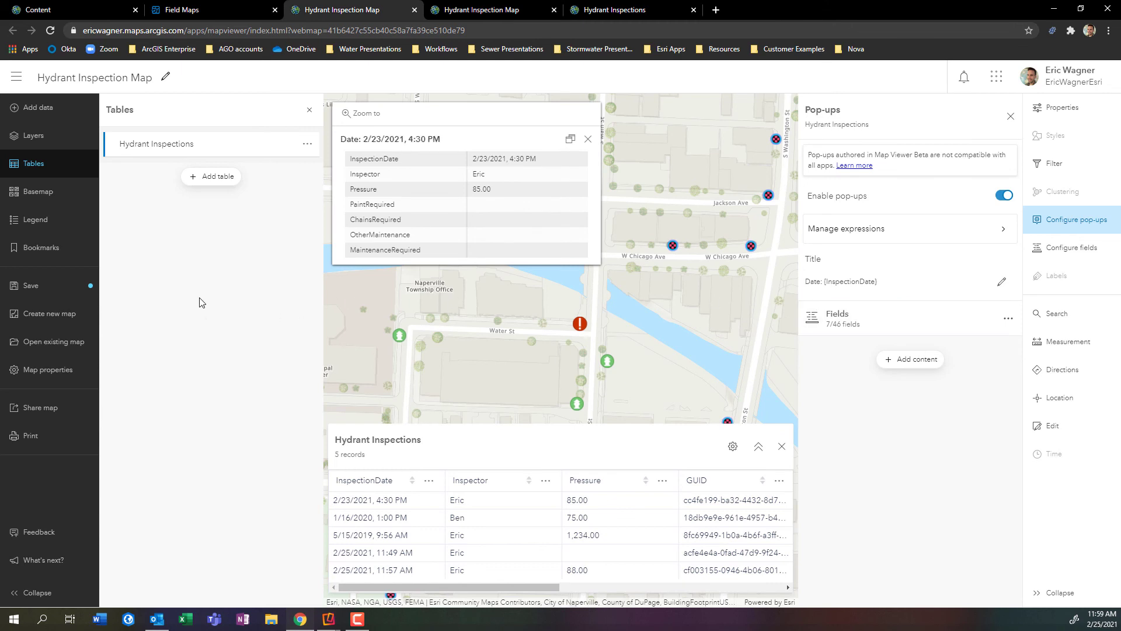
- Save the Hydrant Inspection Map and switch back to the mirrored iPad
click(48, 292)
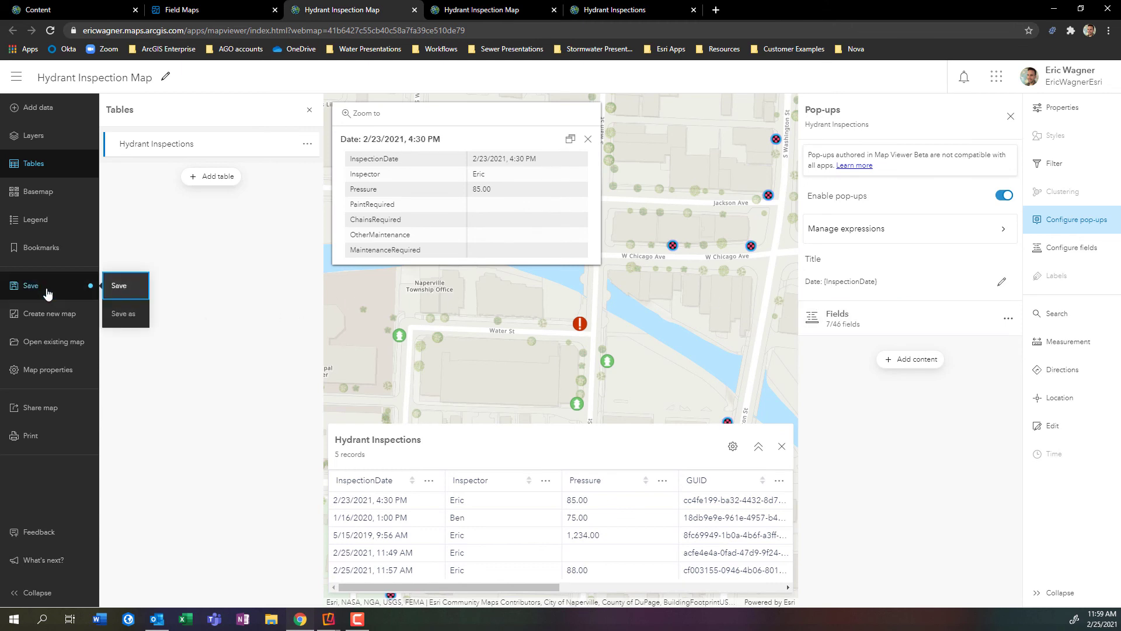
click(133, 286)
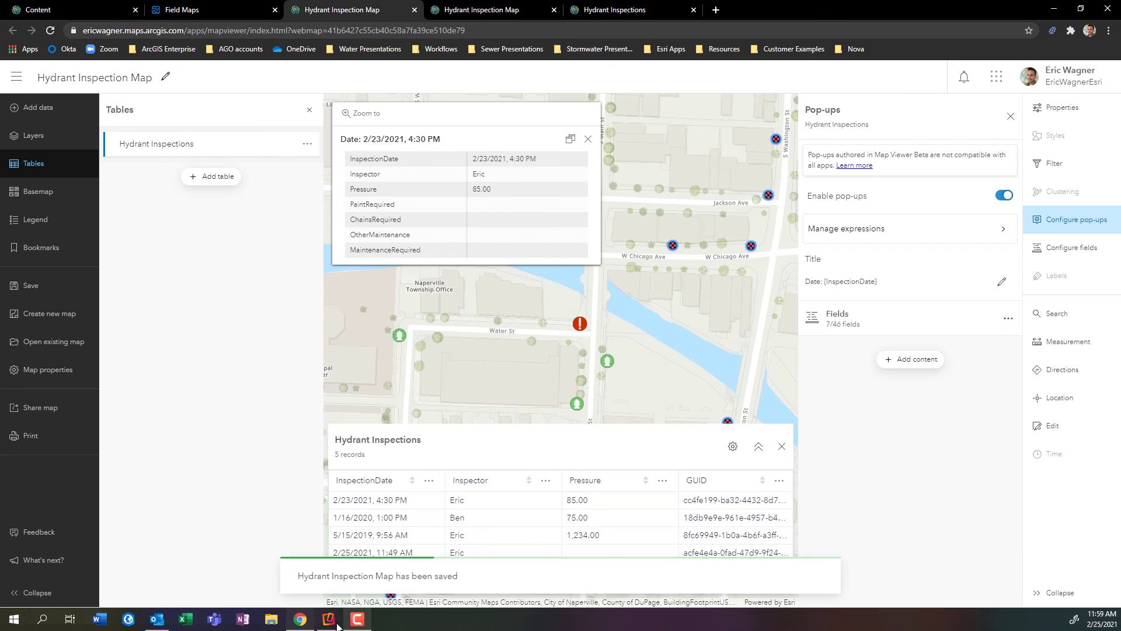
mouse_move(329, 618)
click(378, 586)
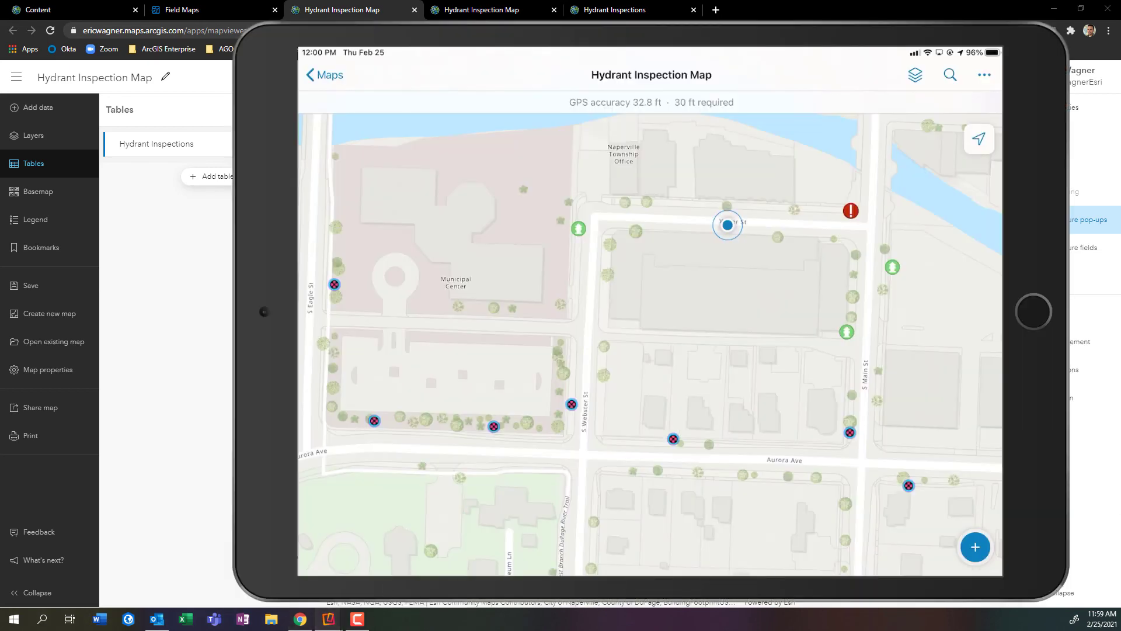